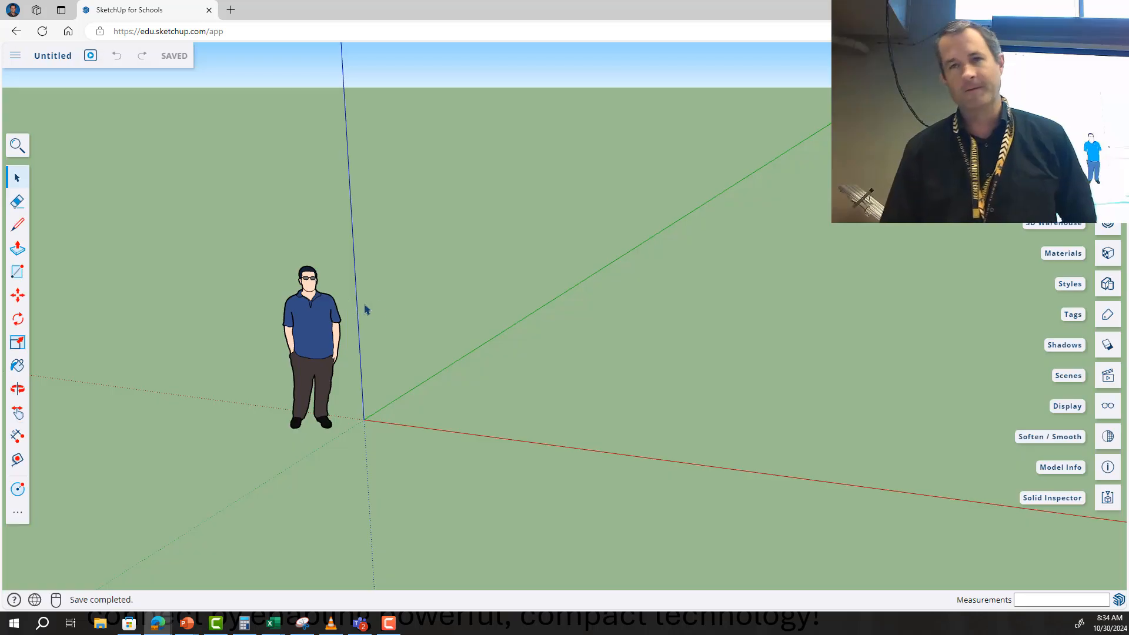
- Delete the default person figure and draw a 1,1 m square on the ground starting at the origin
{"action": "left_click", "coordinate": [327, 399]}
{"action": "key", "text": "Delete"}
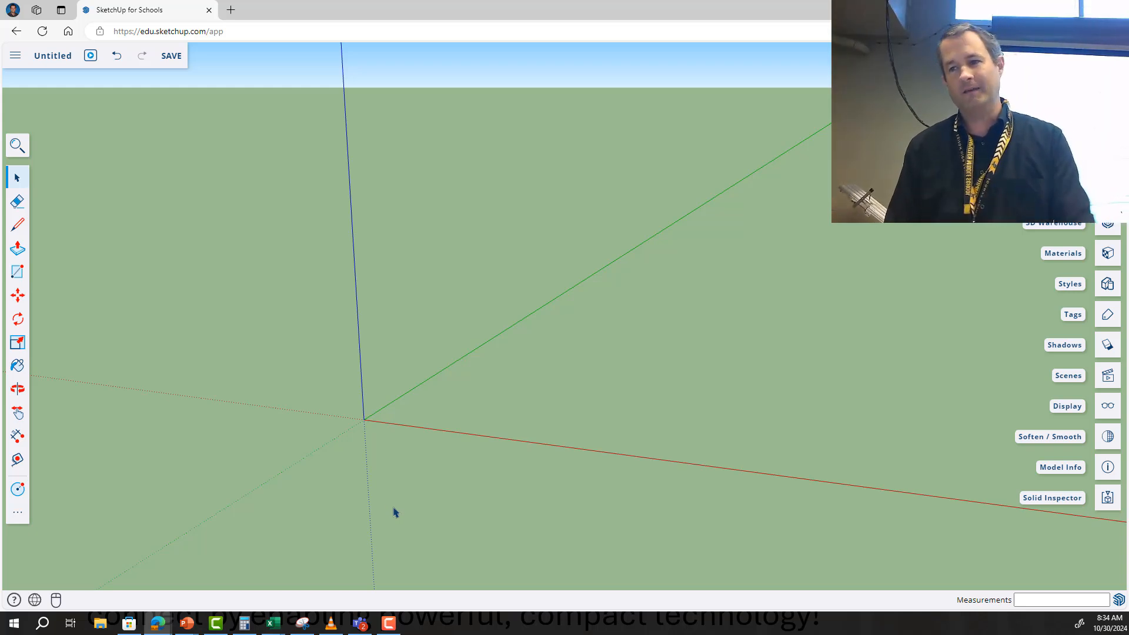
{"action": "left_click", "coordinate": [16, 272]}
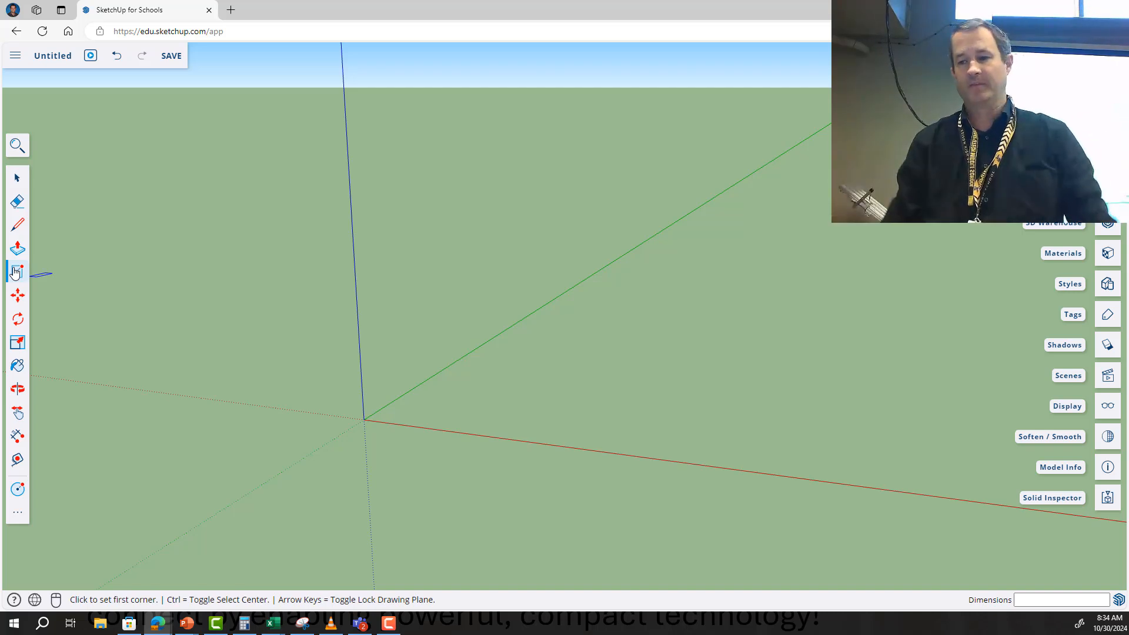
{"action": "left_click", "coordinate": [363, 419]}
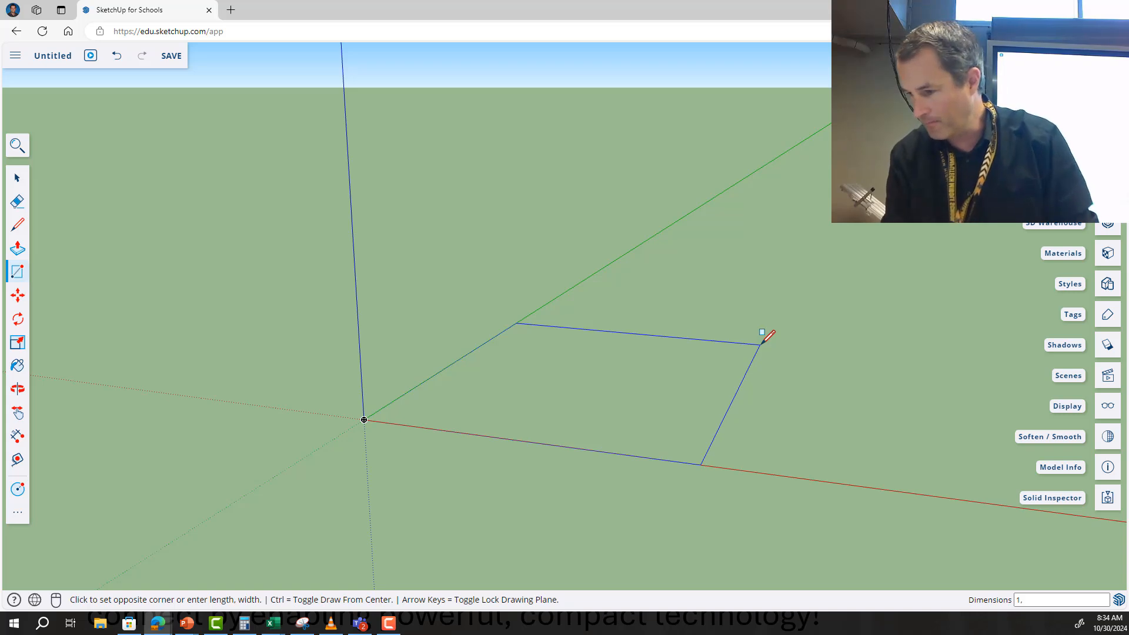
{"action": "key", "text": "Return"}
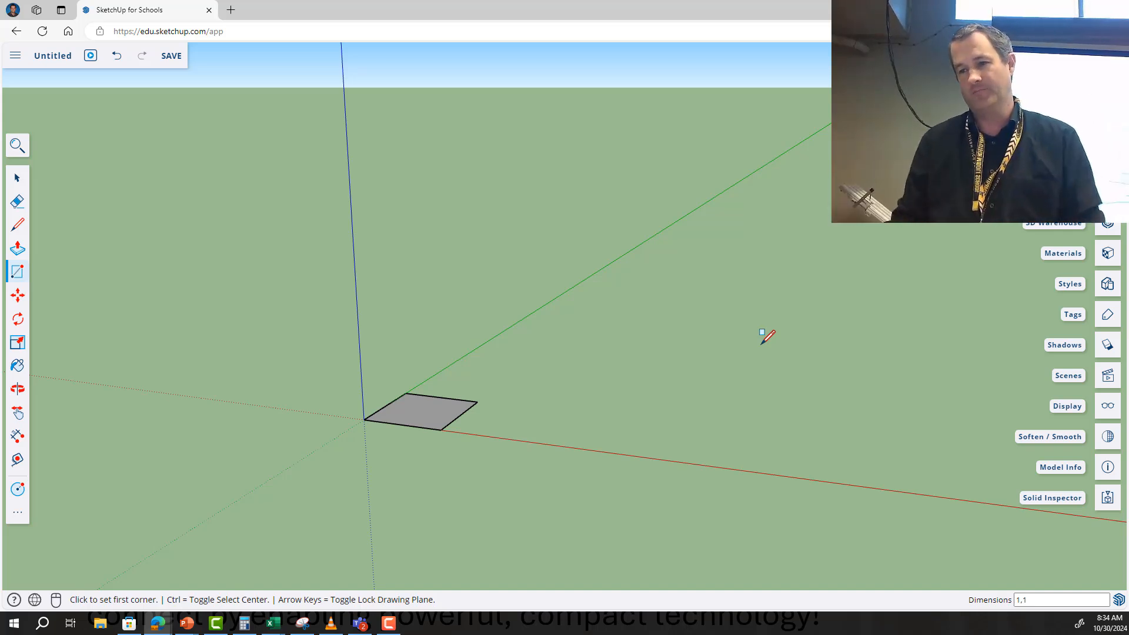
- Draw a centre line across the square between the midpoints of its front and back edges
{"action": "scroll", "coordinate": [388, 423], "scroll_direction": "up", "scroll_amount": 5}
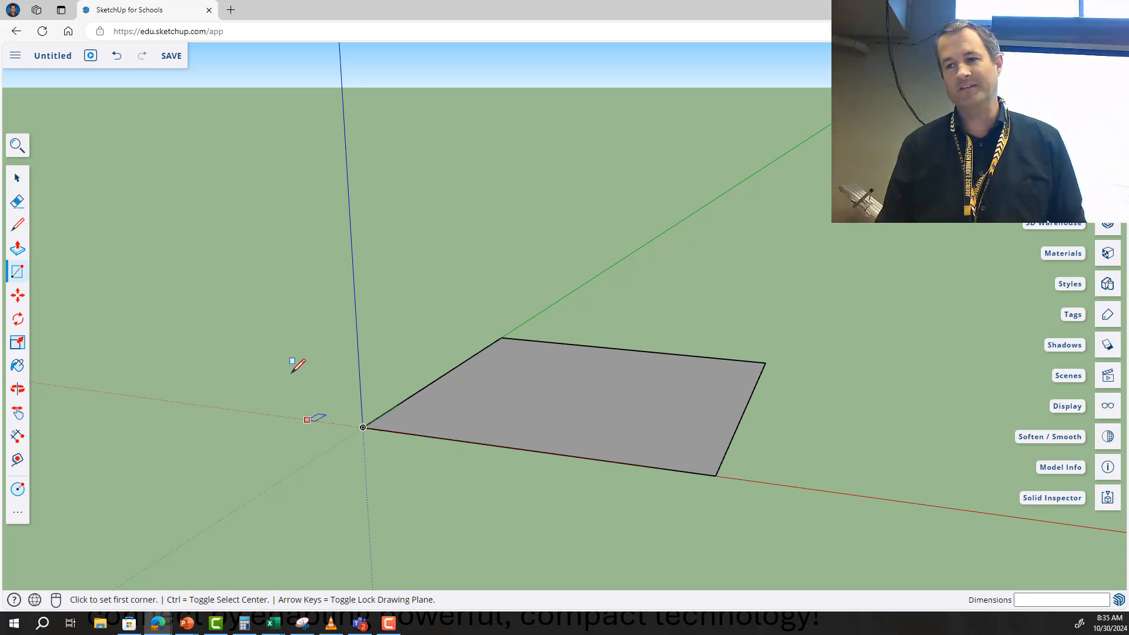
{"action": "left_click", "coordinate": [17, 224]}
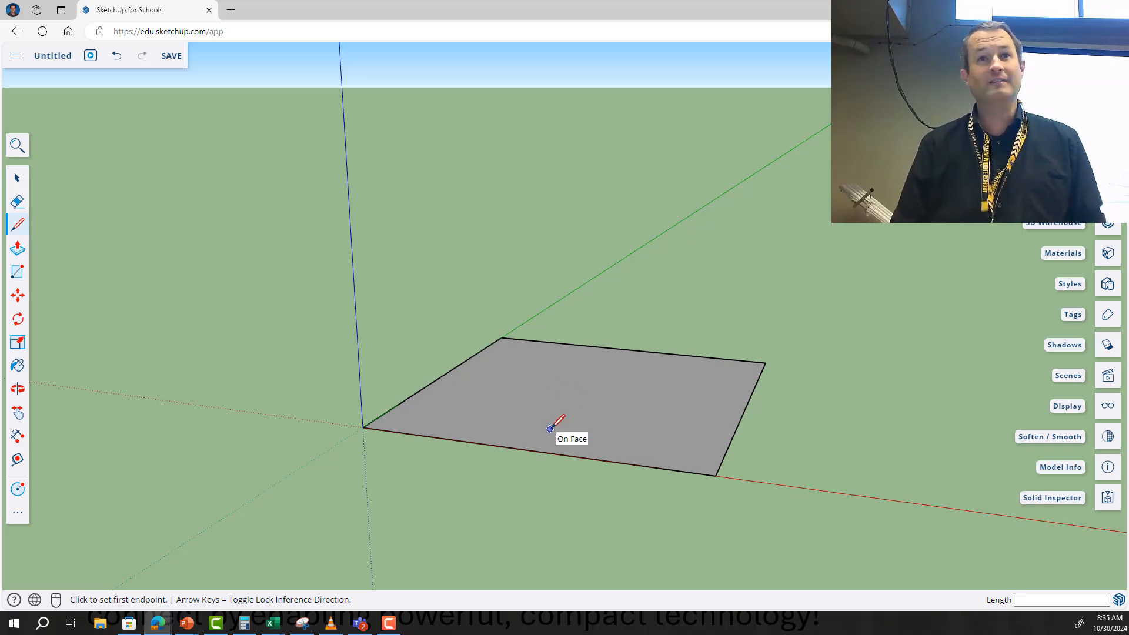
{"action": "left_click", "coordinate": [527, 450]}
{"action": "left_click", "coordinate": [627, 350]}
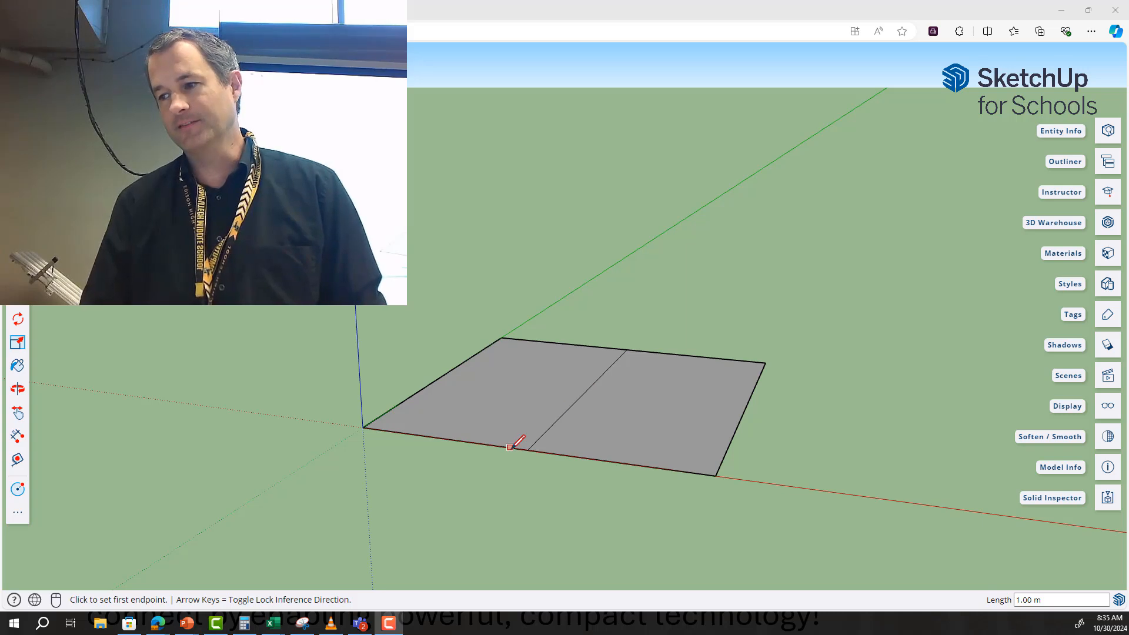
{"action": "left_click", "coordinate": [585, 391]}
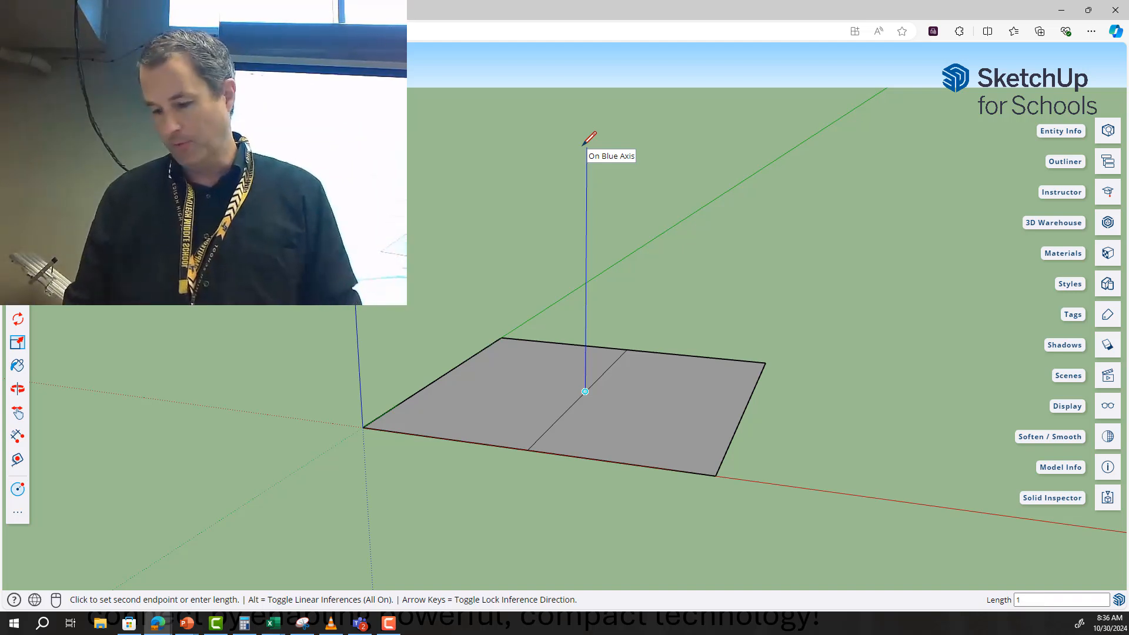
{"action": "key", "text": "Return"}
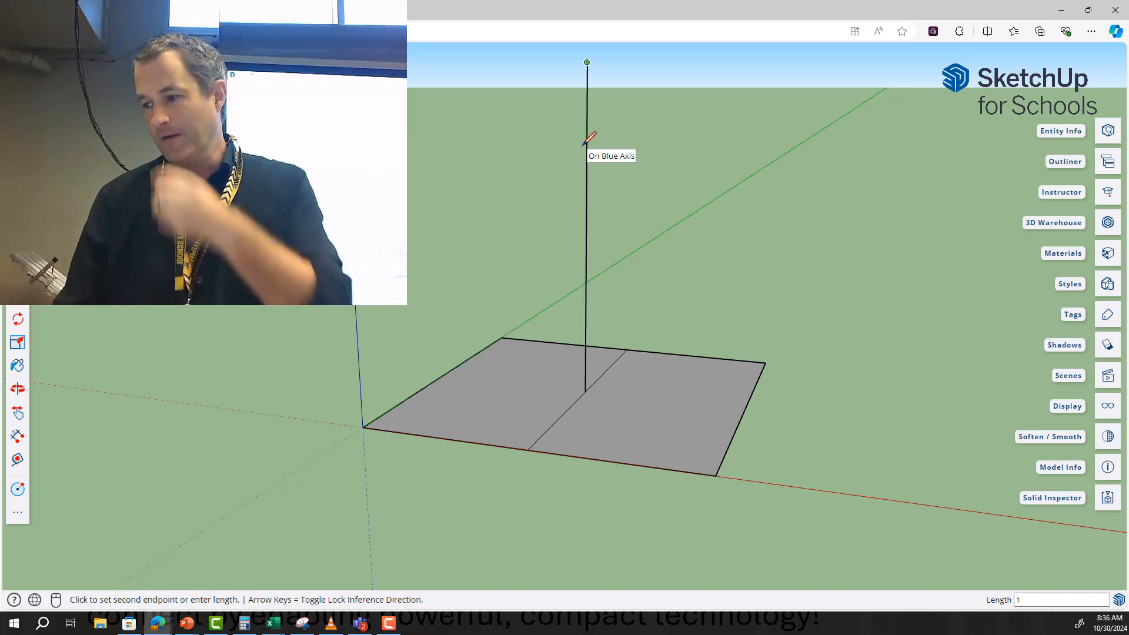
{"action": "scroll", "coordinate": [718, 266], "scroll_direction": "down", "scroll_amount": 3}
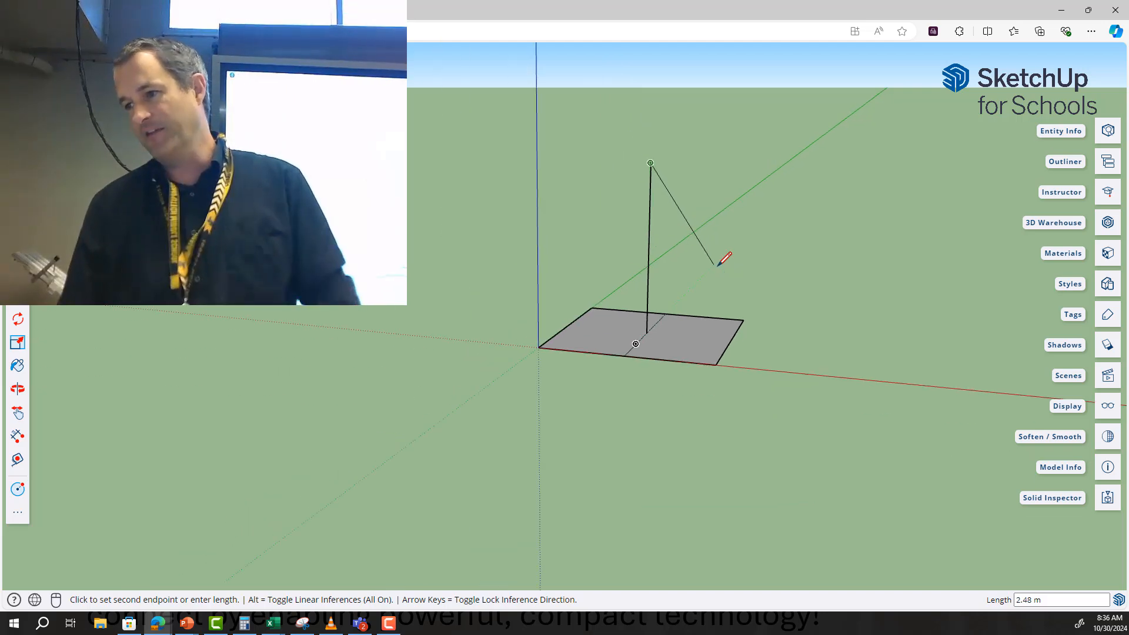
{"action": "scroll", "coordinate": [690, 274], "scroll_direction": "up", "scroll_amount": 3}
{"action": "scroll", "coordinate": [702, 294], "scroll_direction": "down", "scroll_amount": 1}
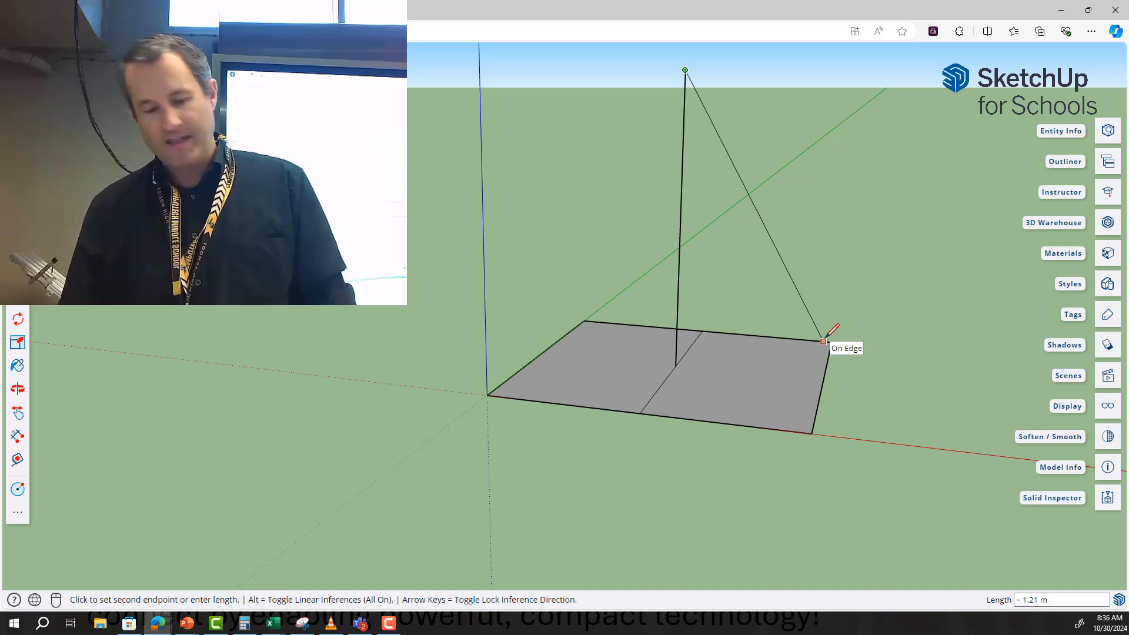
{"action": "key", "text": "Escape"}
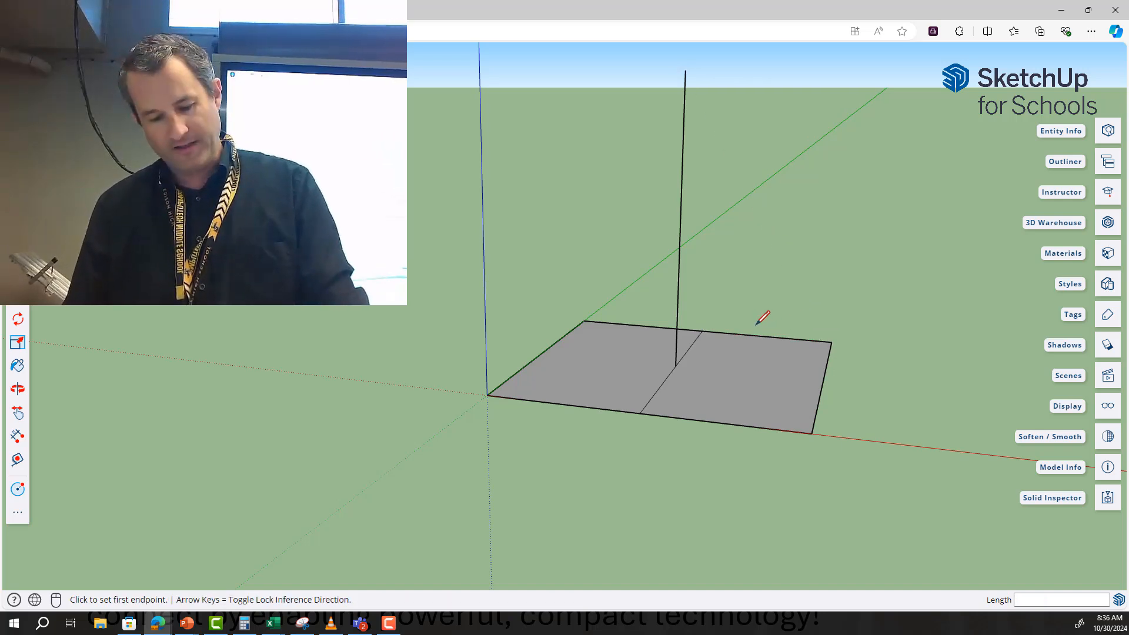
{"action": "key", "text": "ctrl+z"}
- Draw a 1 m vertical line up from the centre line's midpoint and connect its top end to the square's two back corners
{"action": "left_click", "coordinate": [676, 365]}
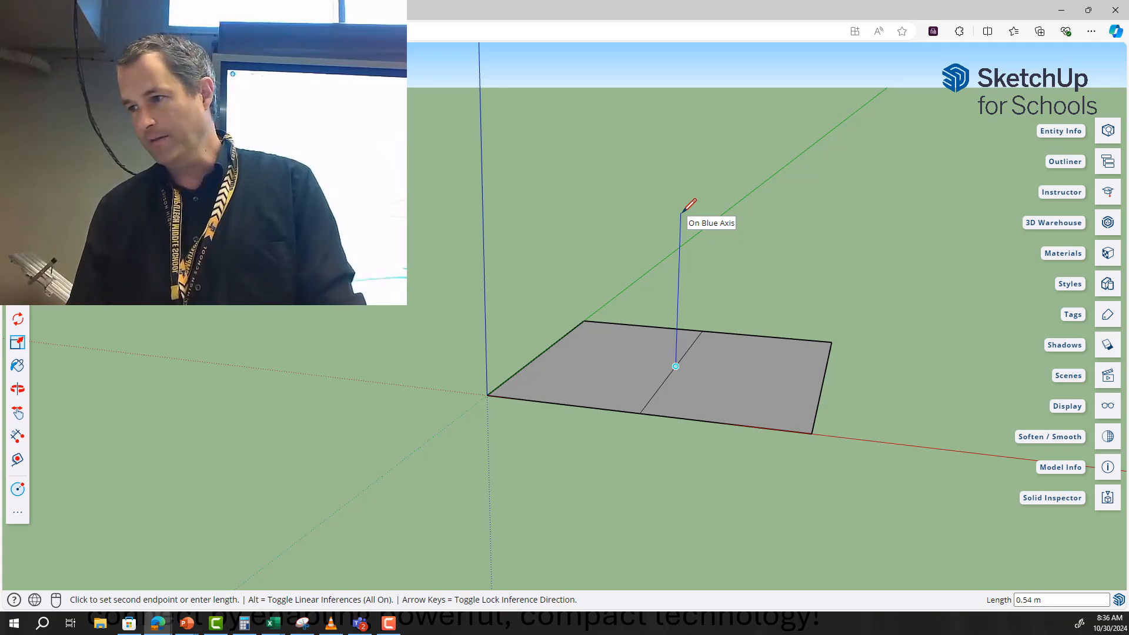
{"action": "left_click", "coordinate": [685, 70]}
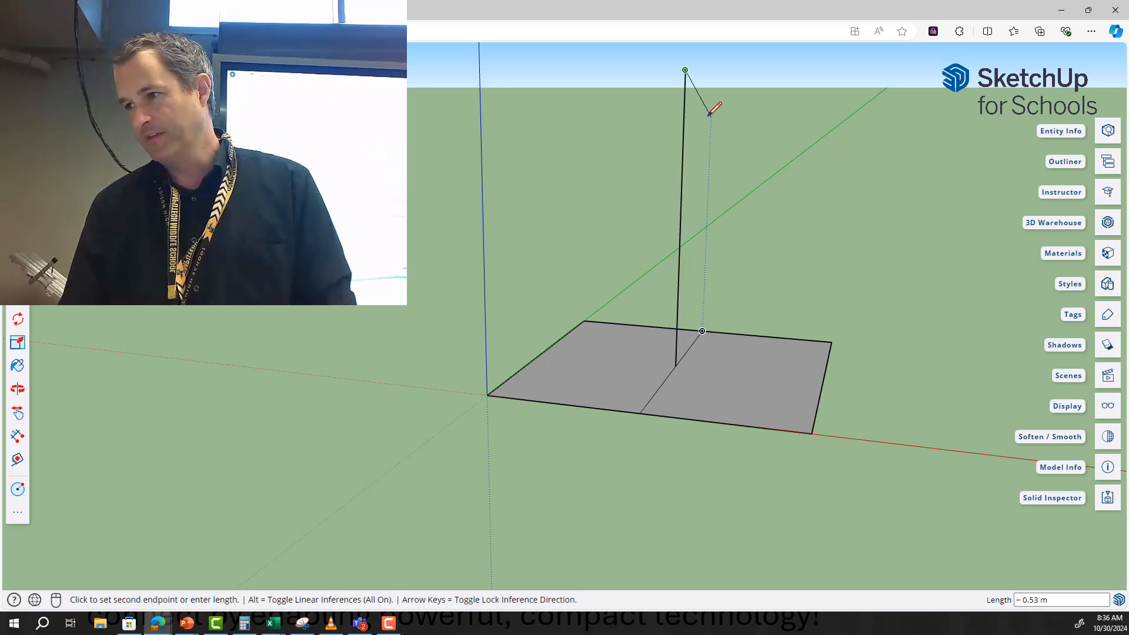
{"action": "left_click", "coordinate": [831, 342]}
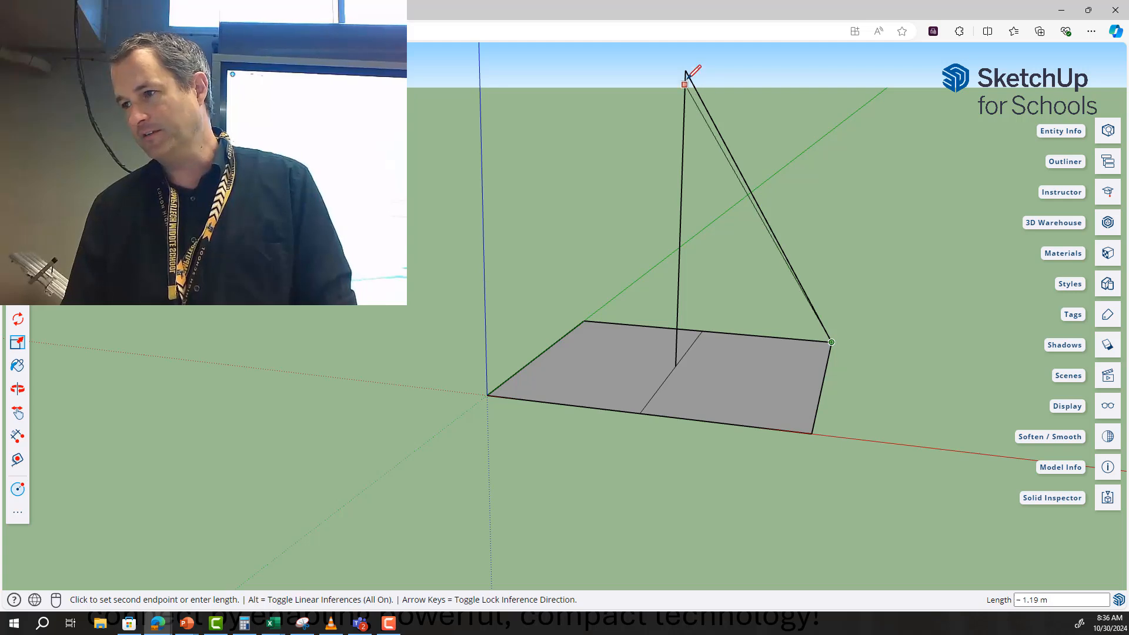
{"action": "left_click", "coordinate": [685, 70]}
{"action": "left_click", "coordinate": [585, 320]}
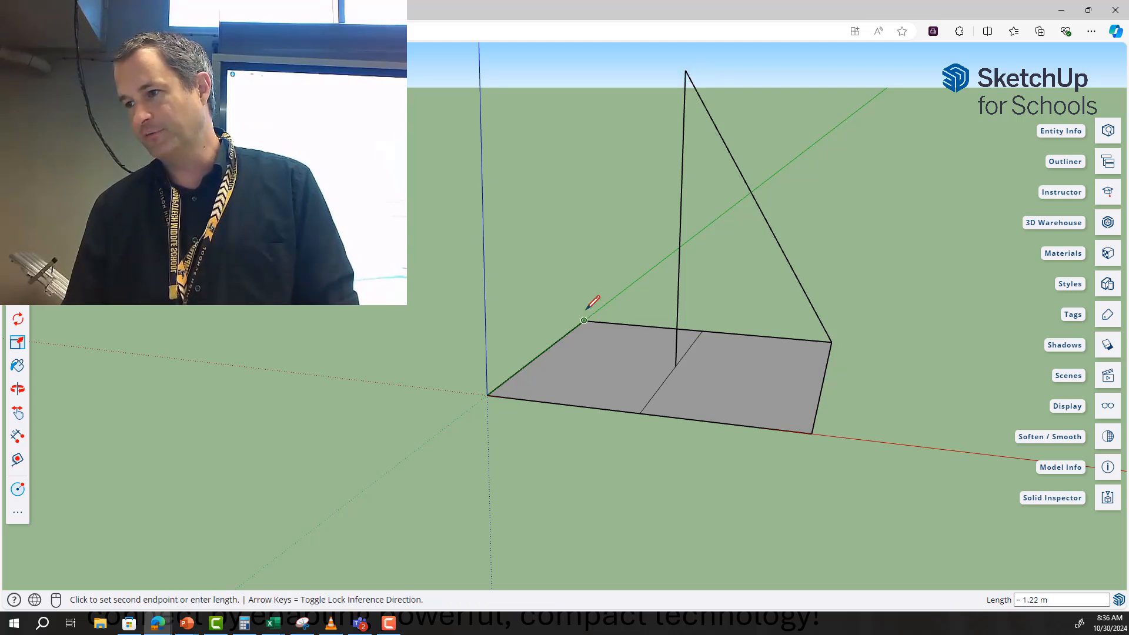
{"action": "left_click", "coordinate": [686, 71]}
- Connect the apex to the square's two front corners to close the remaining faces of the pyramid
{"action": "left_click", "coordinate": [686, 70]}
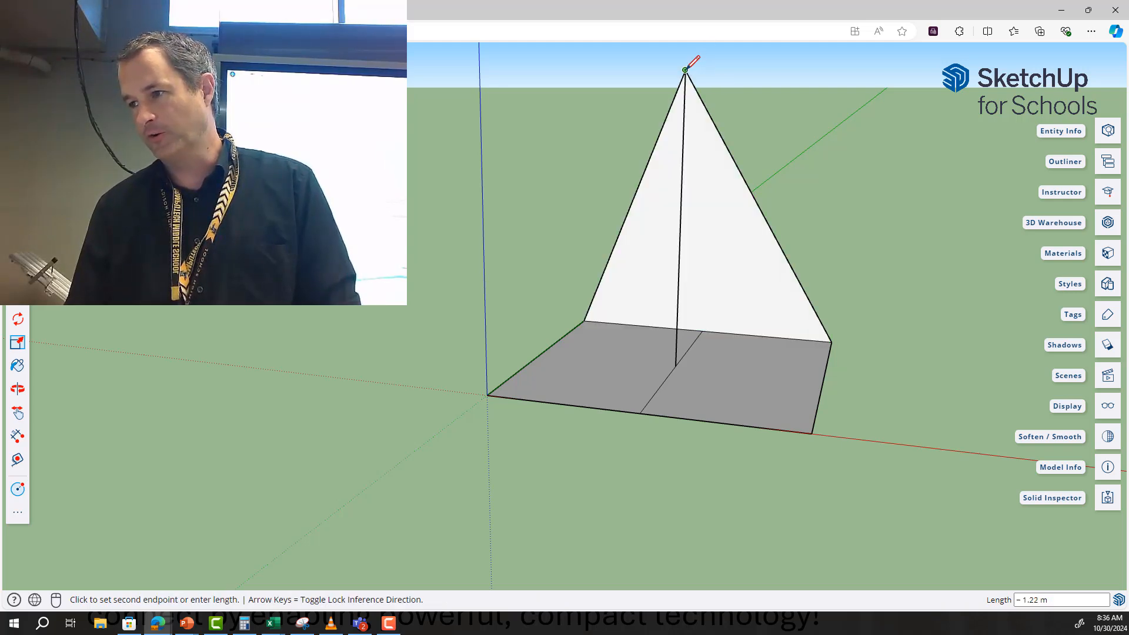
{"action": "left_click", "coordinate": [487, 395]}
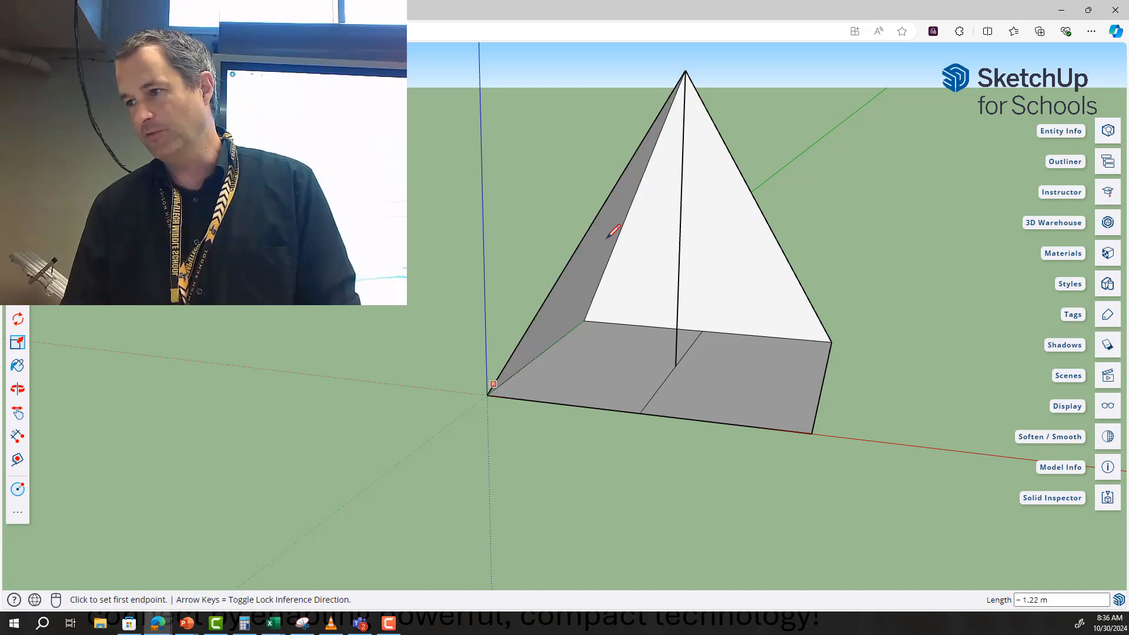
{"action": "left_click", "coordinate": [685, 71]}
{"action": "left_click", "coordinate": [811, 434]}
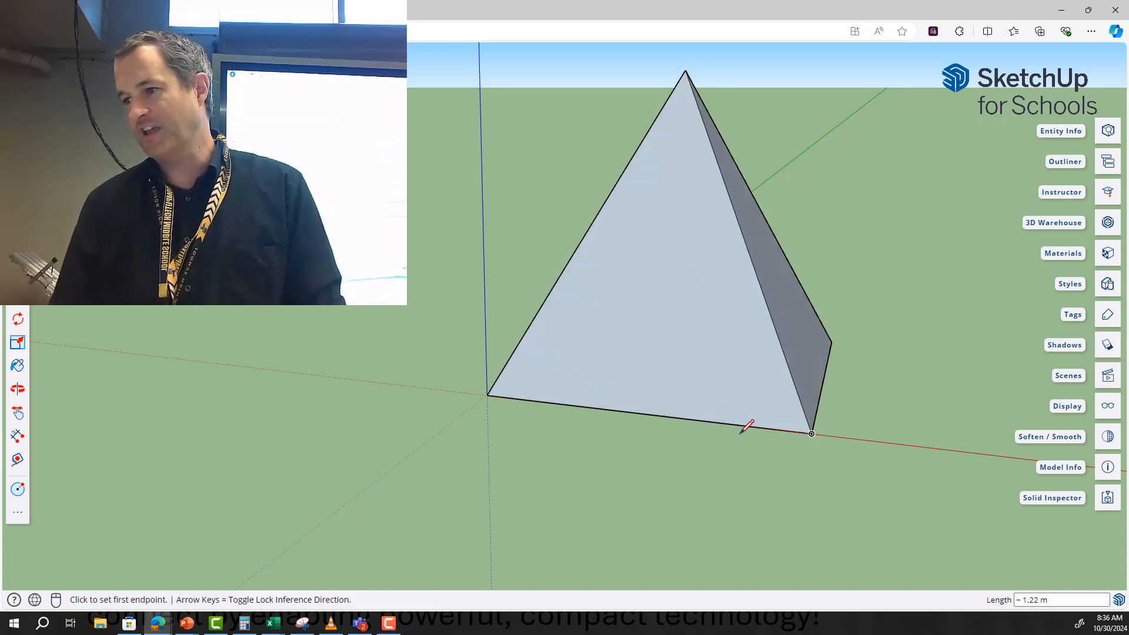
{"action": "key", "text": "space"}
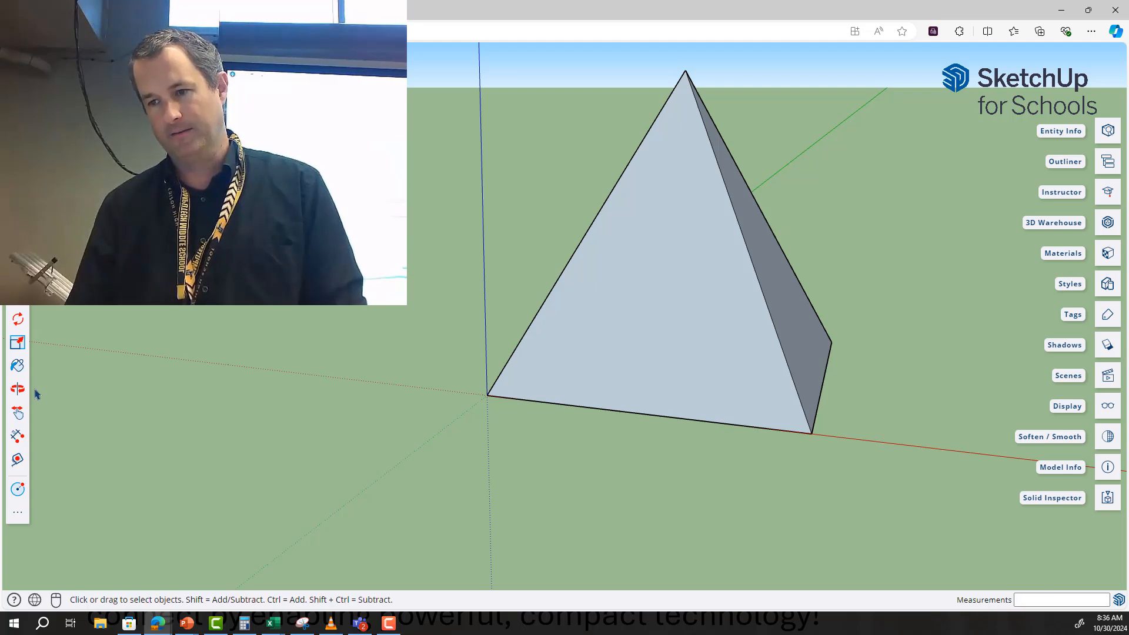
- Capture a rectangular snip of the pyramid, seen facing one side, with the Snipping Tool
{"action": "left_click", "coordinate": [19, 389]}
{"action": "mouse_move", "coordinate": [468, 393]}
{"action": "left_mouse_down"}
{"action": "mouse_move", "coordinate": [665, 434]}
{"action": "mouse_move", "coordinate": [786, 443]}
{"action": "mouse_move", "coordinate": [463, 396]}
{"action": "mouse_move", "coordinate": [344, 360]}
{"action": "mouse_move", "coordinate": [751, 408]}
{"action": "mouse_move", "coordinate": [496, 420]}
{"action": "mouse_move", "coordinate": [480, 411]}
{"action": "left_mouse_up"}
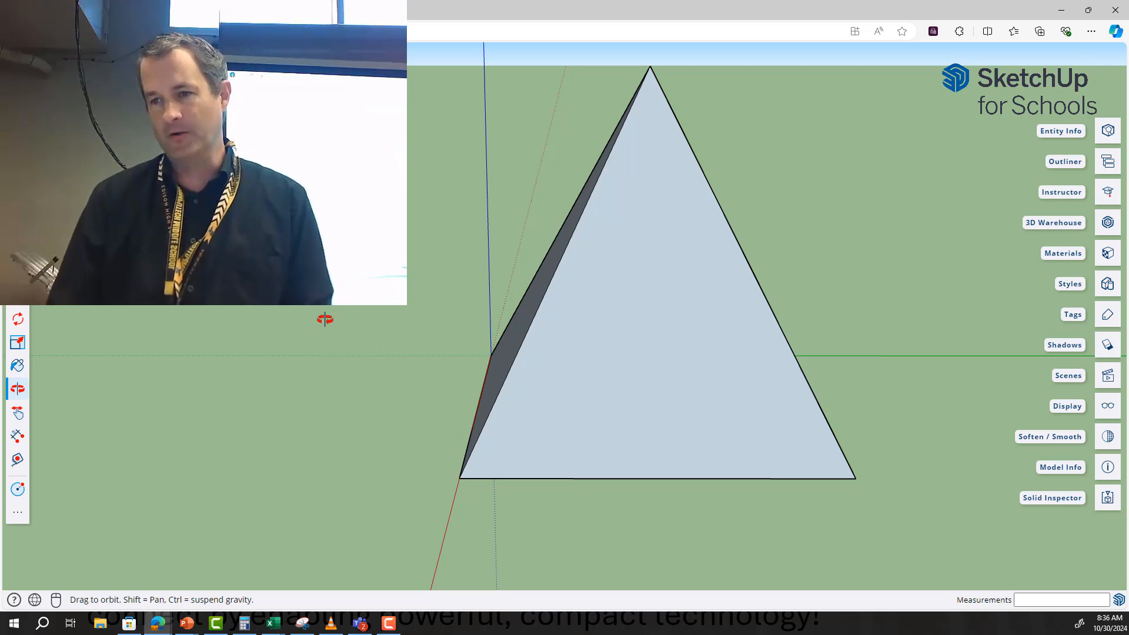
{"action": "left_click", "coordinate": [18, 515]}
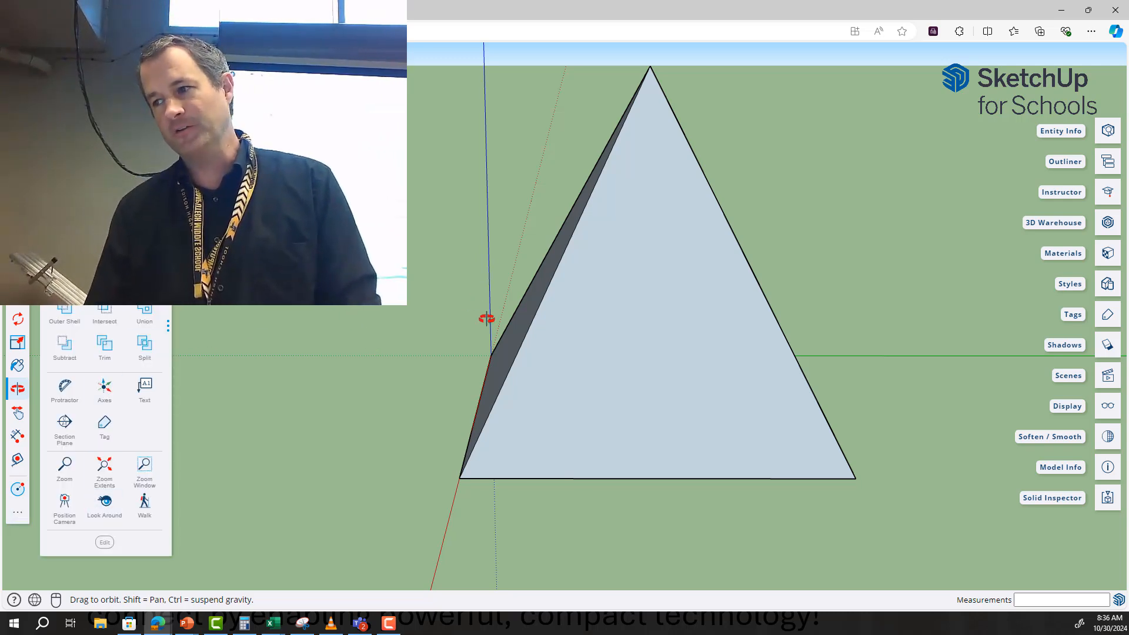
{"action": "left_click", "coordinate": [302, 623]}
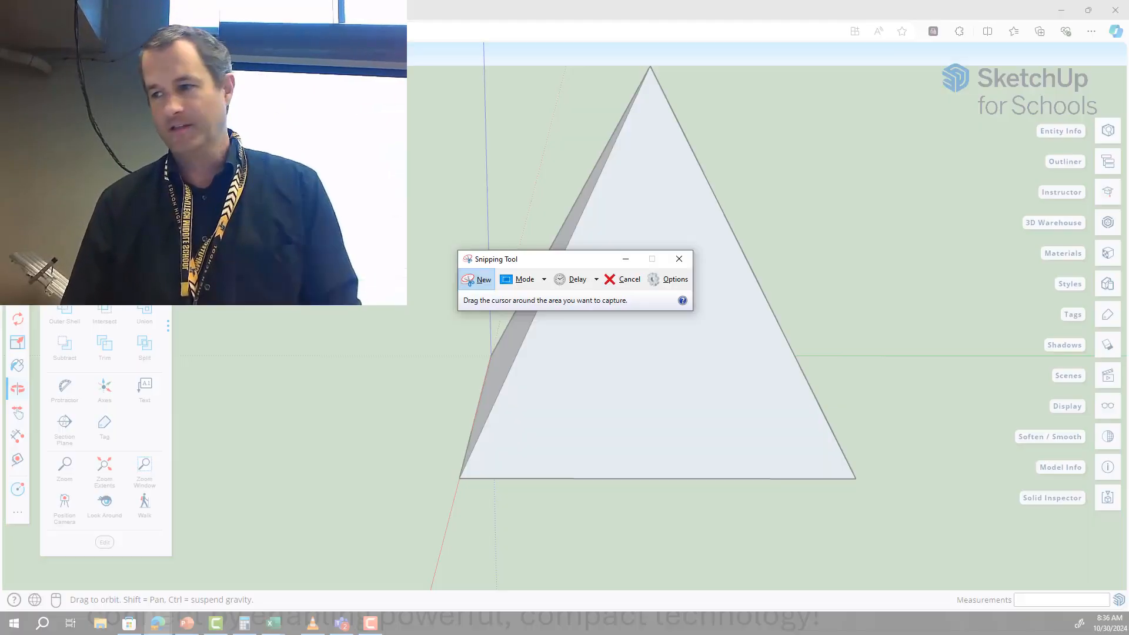
{"action": "left_click_drag", "start_coordinate": [574, 256], "coordinate": [347, 140]}
{"action": "left_click_drag", "start_coordinate": [411, 515], "coordinate": [875, 63]}
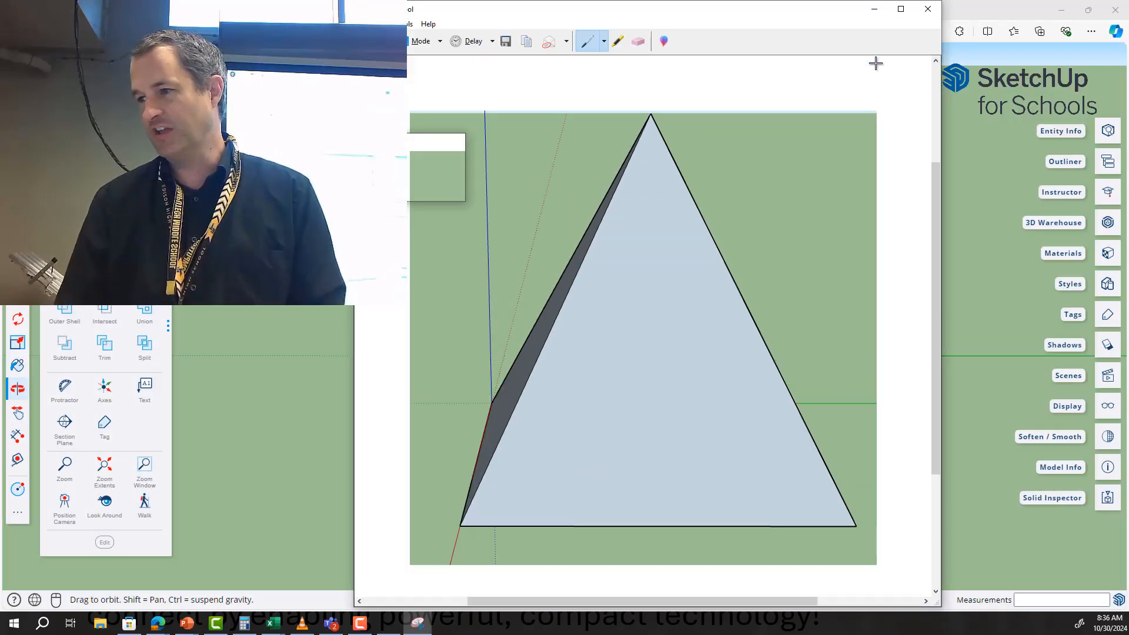
- Switch to the assignment slide in Teams, paste the snip, shrink it and place it in the "Sketchup Pyramid" cell
{"action": "left_click", "coordinate": [331, 623]}
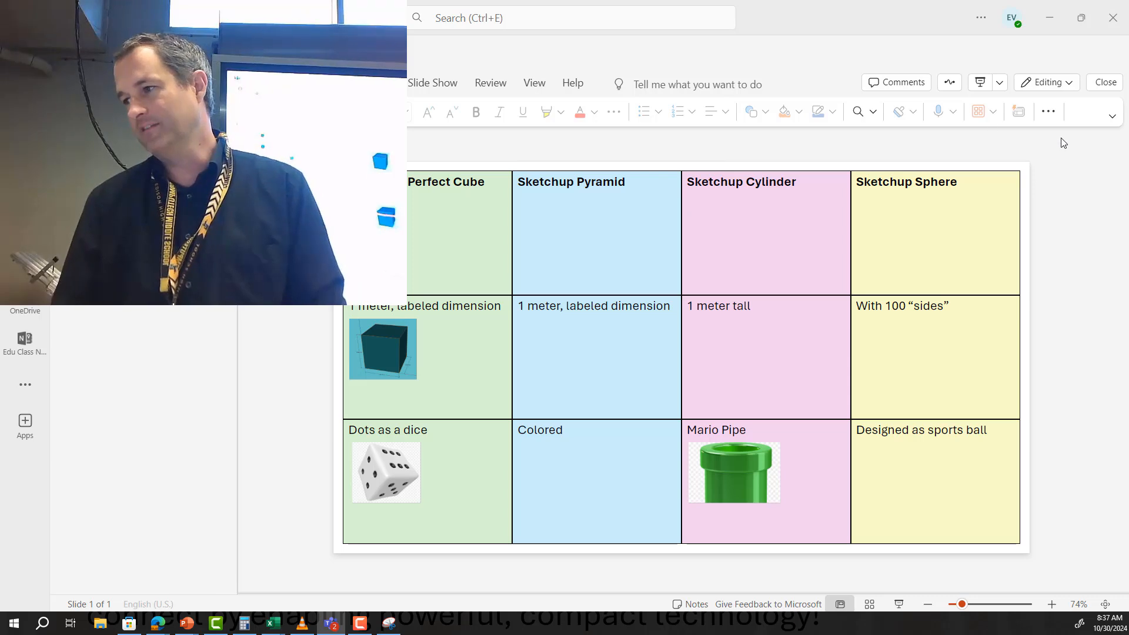
{"action": "key", "text": "ctrl+v"}
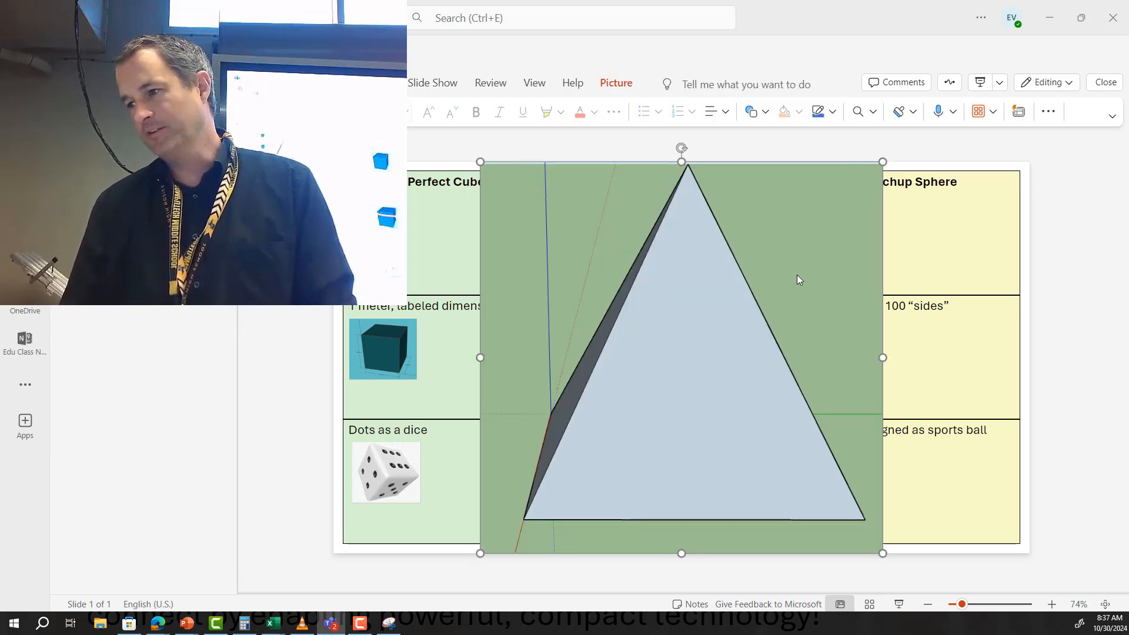
{"action": "left_click_drag", "start_coordinate": [884, 160], "coordinate": [580, 456]}
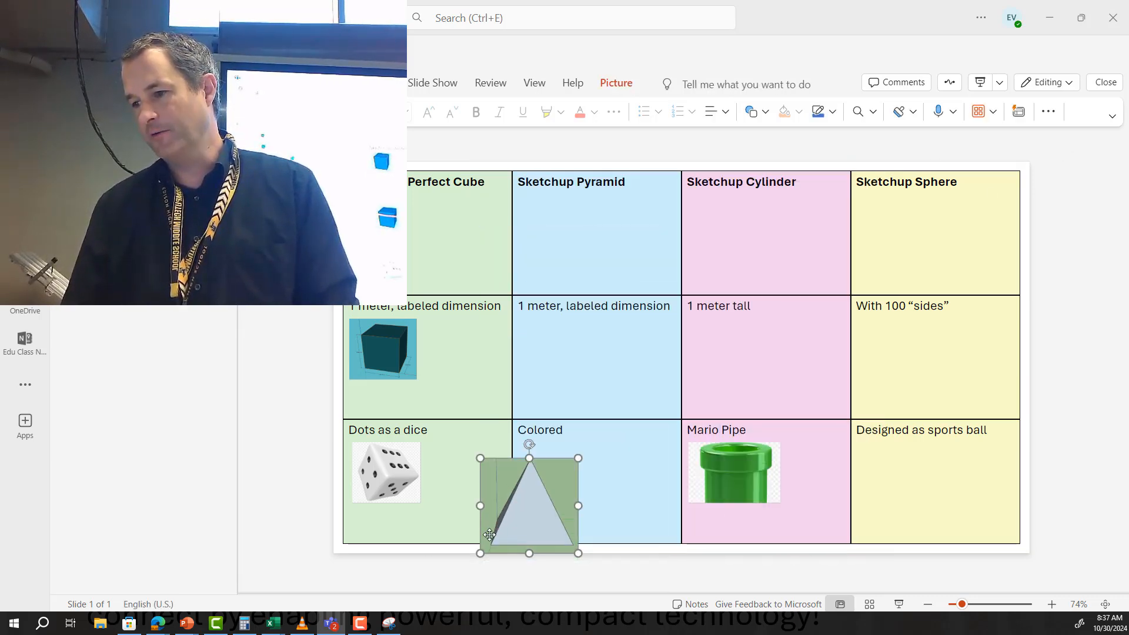
{"action": "left_click_drag", "start_coordinate": [529, 504], "coordinate": [588, 237]}
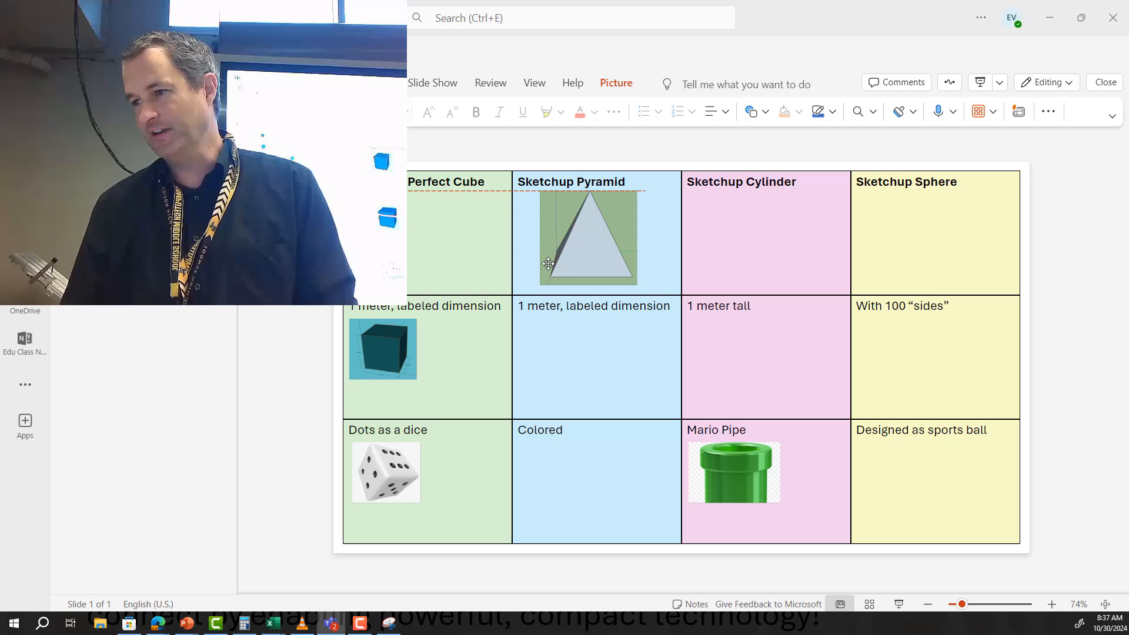
{"action": "left_click", "coordinate": [1047, 327]}
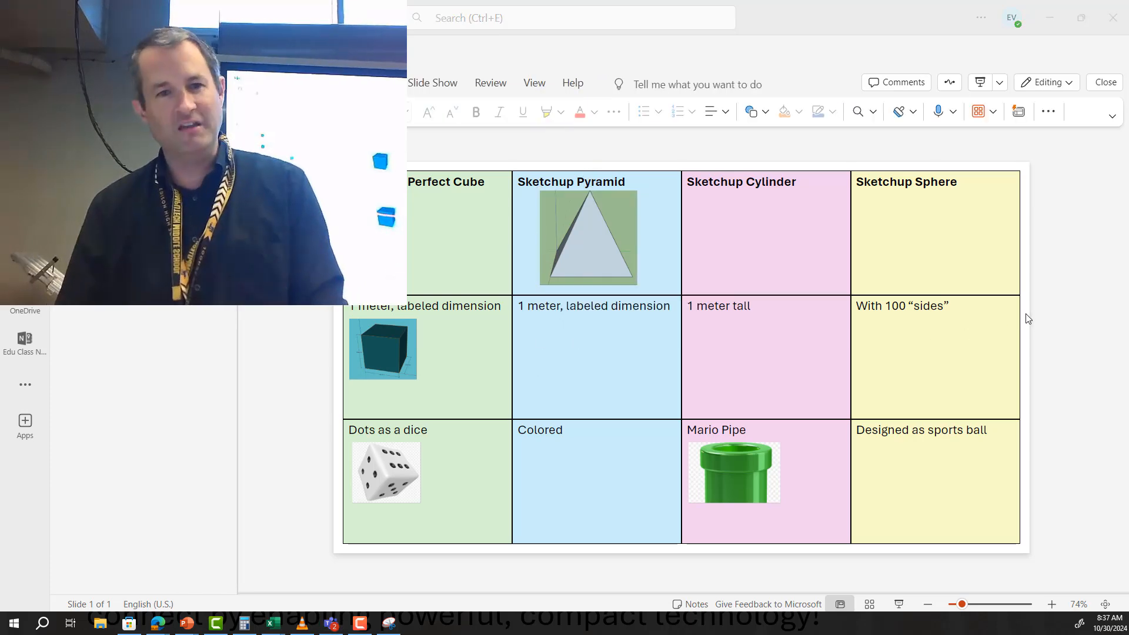
- Switch back to SketchUp and add dimensions to the pyramid's front and left base edges, placed just outside the base
{"action": "key", "text": "alt+Tab"}
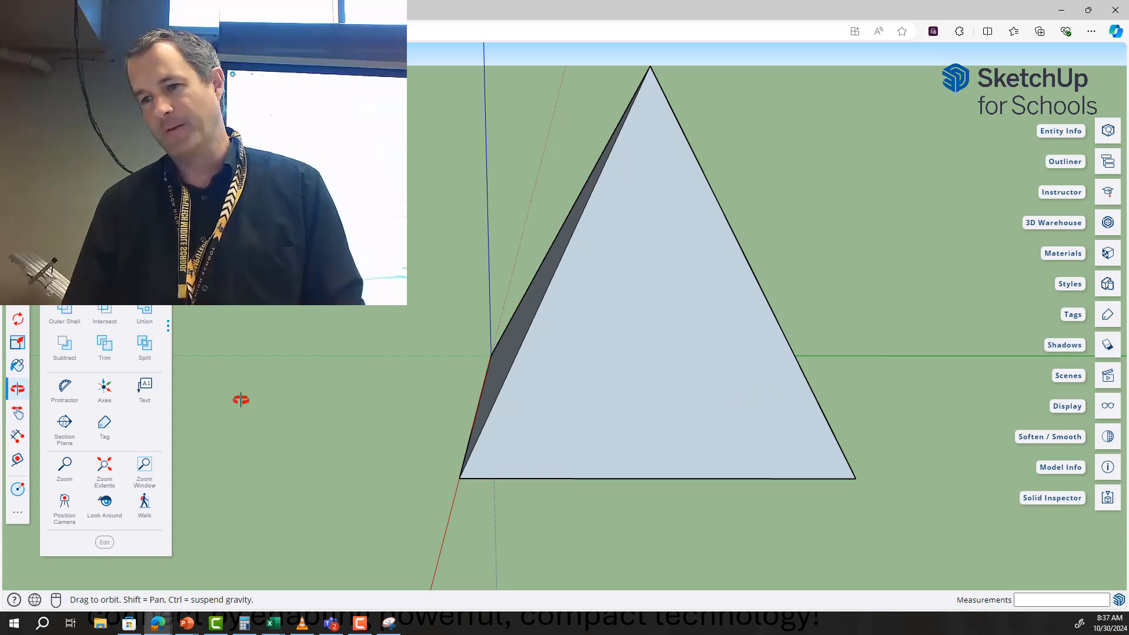
{"action": "left_click", "coordinate": [22, 443]}
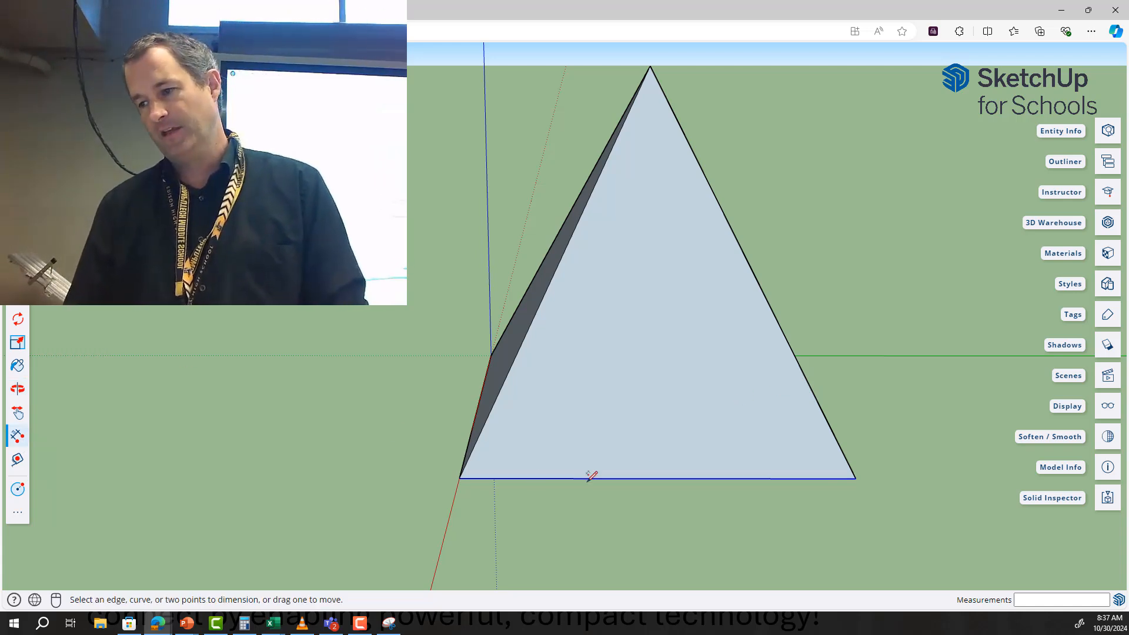
{"action": "left_click", "coordinate": [459, 478]}
{"action": "left_click", "coordinate": [855, 478]}
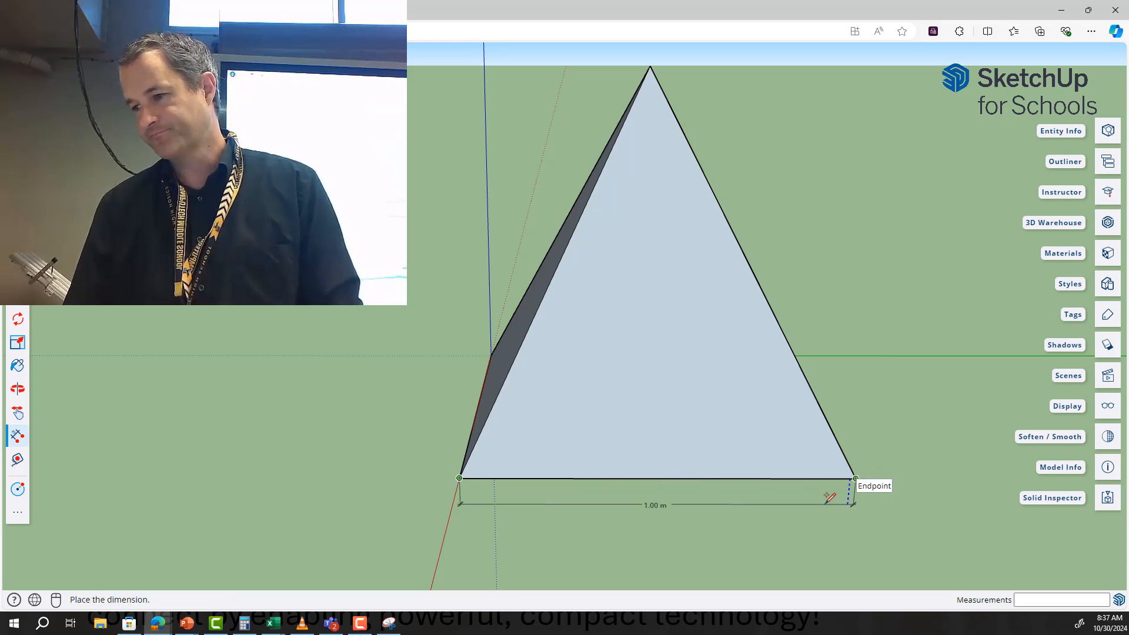
{"action": "left_click", "coordinate": [846, 509]}
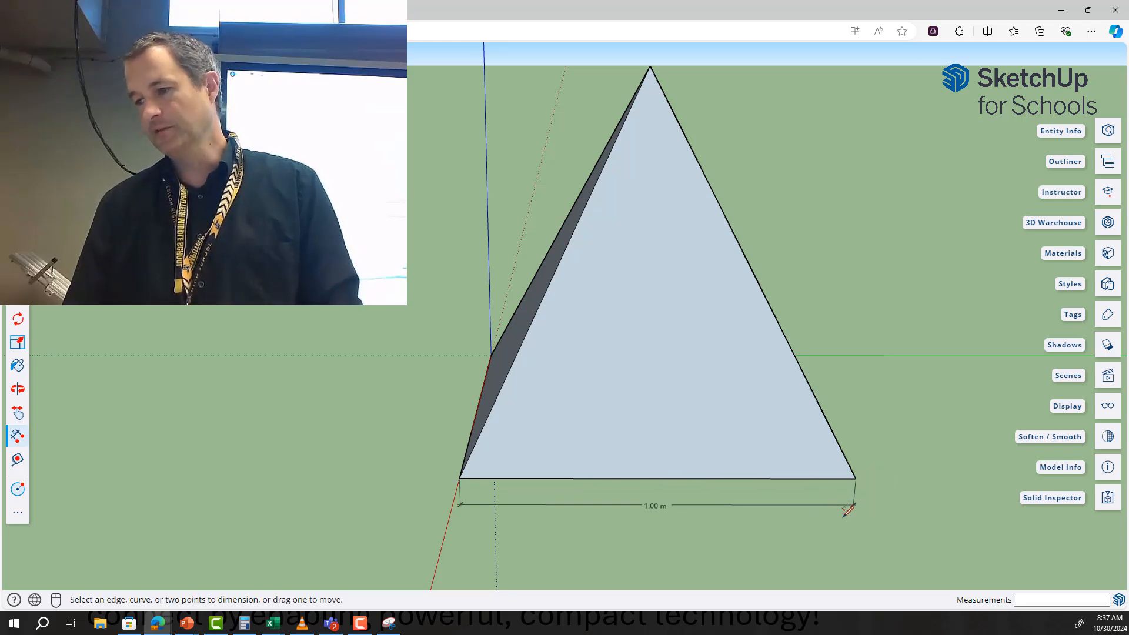
{"action": "left_click", "coordinate": [491, 355]}
{"action": "left_click", "coordinate": [459, 477]}
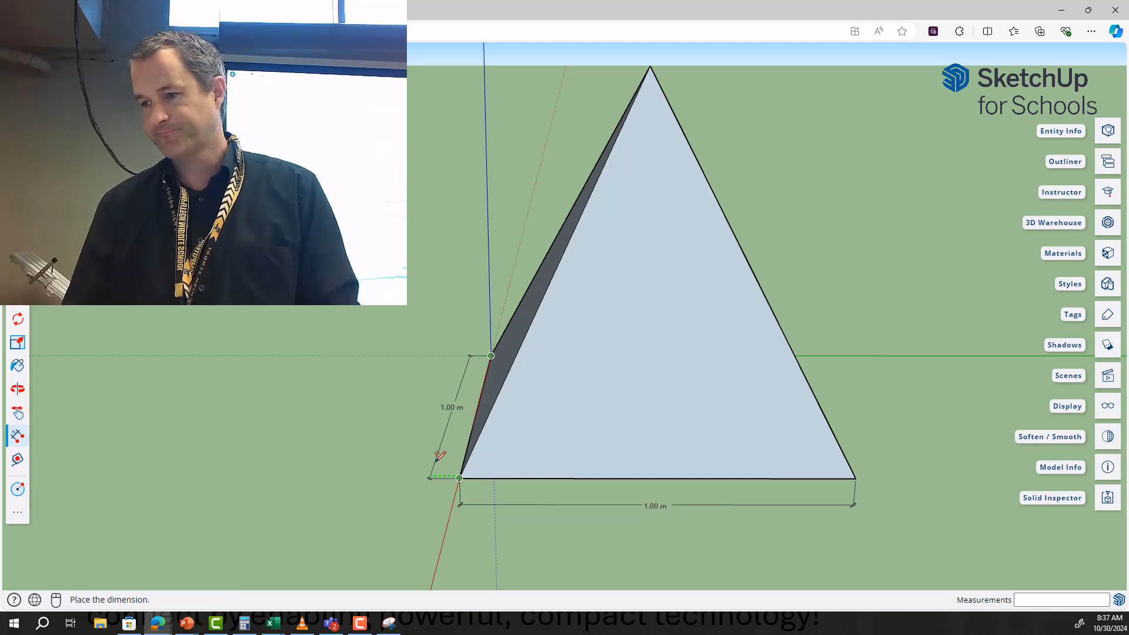
{"action": "left_click", "coordinate": [437, 453]}
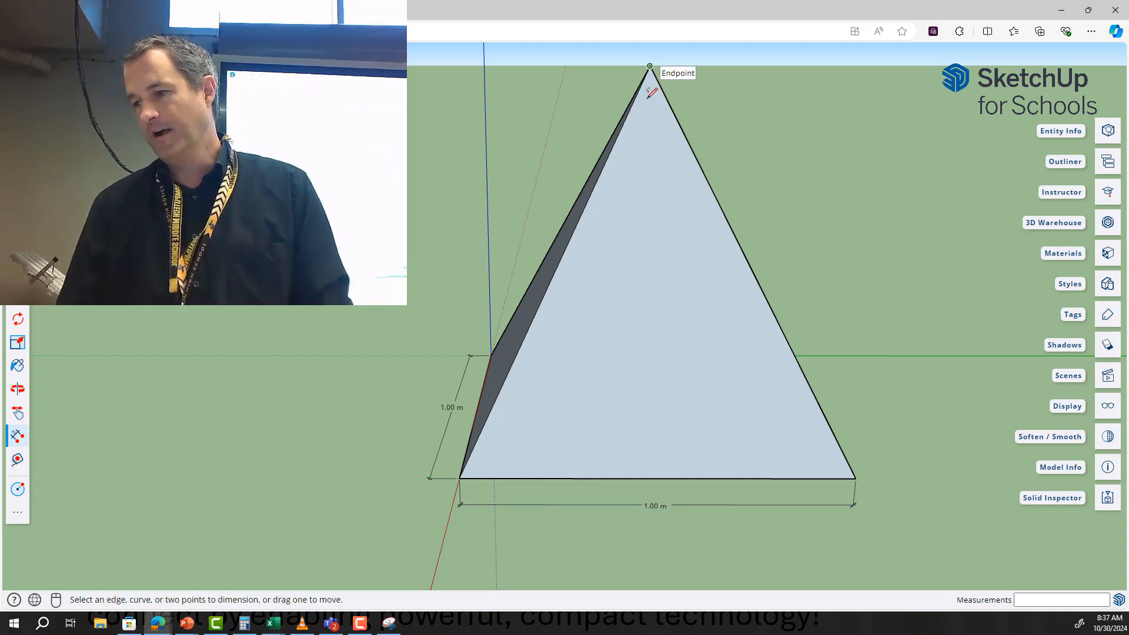
- Dimension the pyramid's height from the centre of the base to the apex, placing the dimension clear of the pyramid's side
{"action": "scroll", "coordinate": [651, 276], "scroll_direction": "down", "scroll_amount": 4}
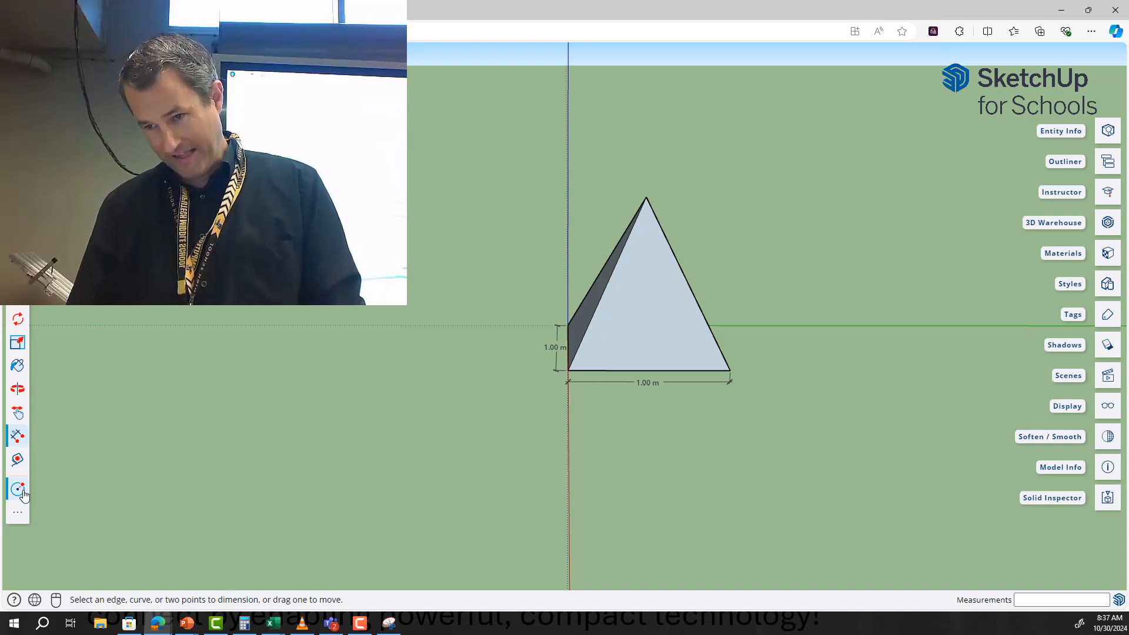
{"action": "left_click", "coordinate": [18, 388]}
{"action": "left_click_drag", "start_coordinate": [390, 378], "coordinate": [681, 174]}
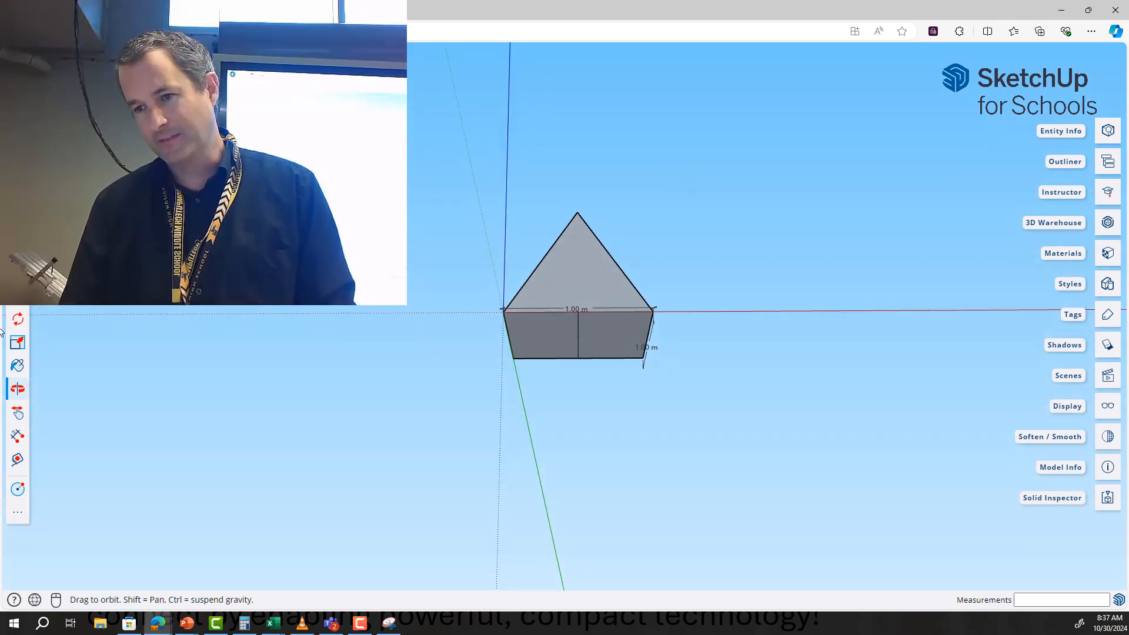
{"action": "left_click", "coordinate": [18, 436]}
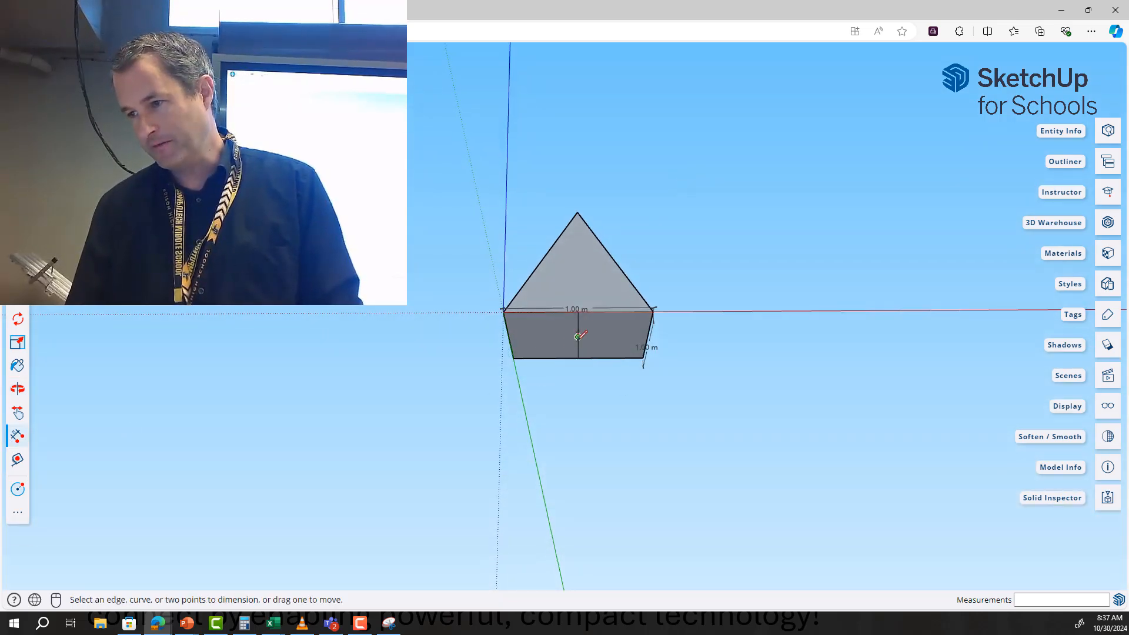
{"action": "left_click", "coordinate": [578, 336]}
{"action": "left_click", "coordinate": [577, 212]}
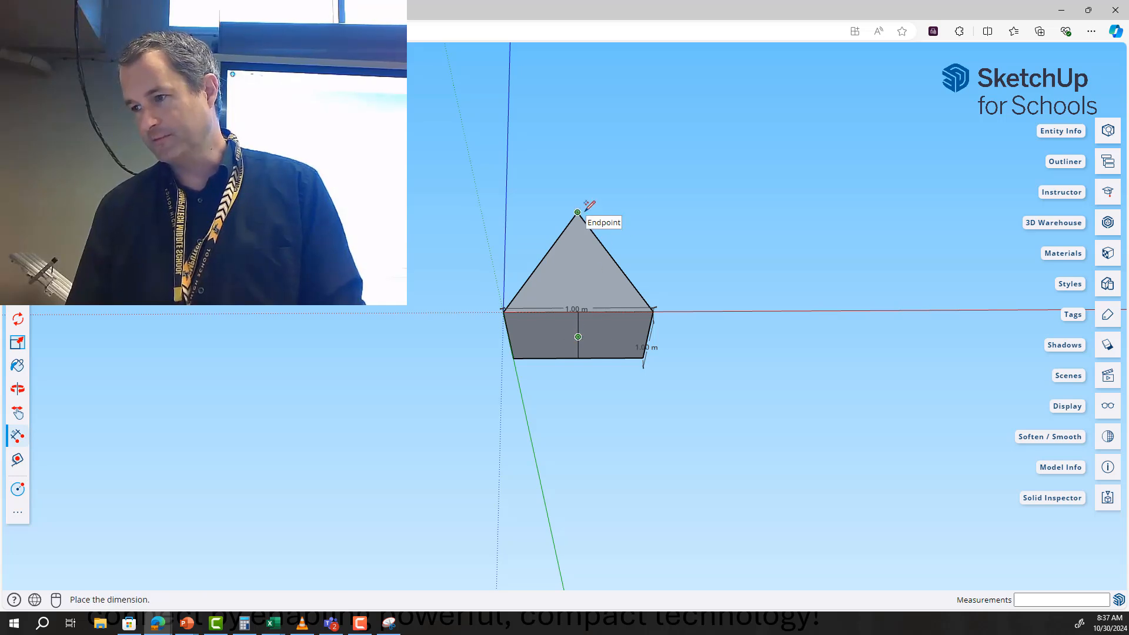
{"action": "left_click", "coordinate": [680, 210]}
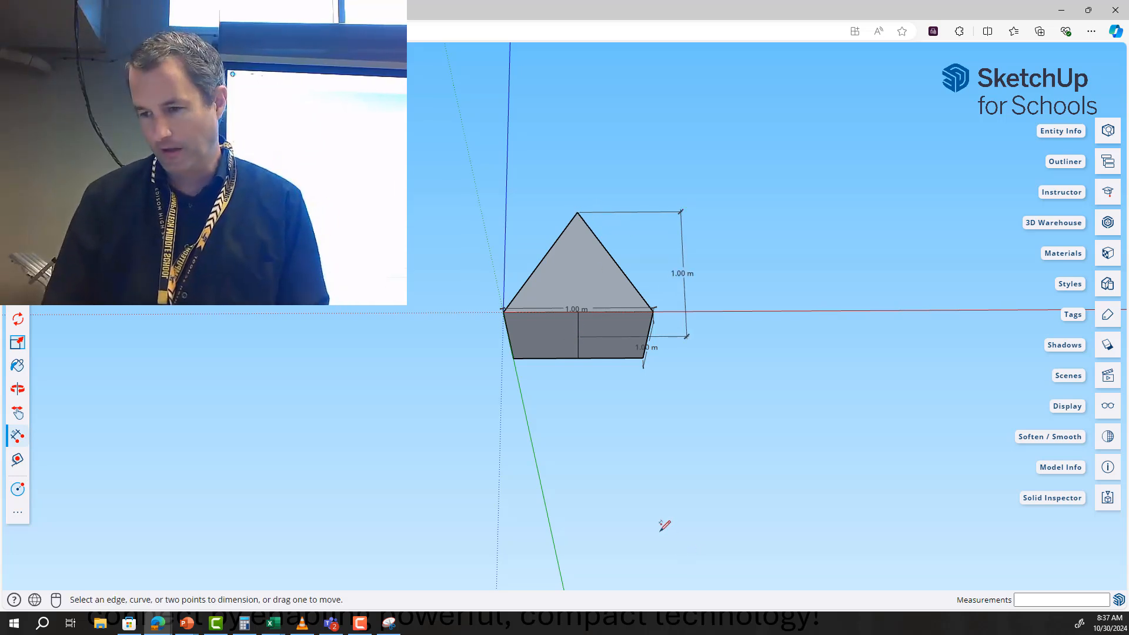
- Capture a new rectangular snip of the dimensioned pyramid, seen from below, with the Snipping Tool
{"action": "left_click", "coordinate": [389, 624]}
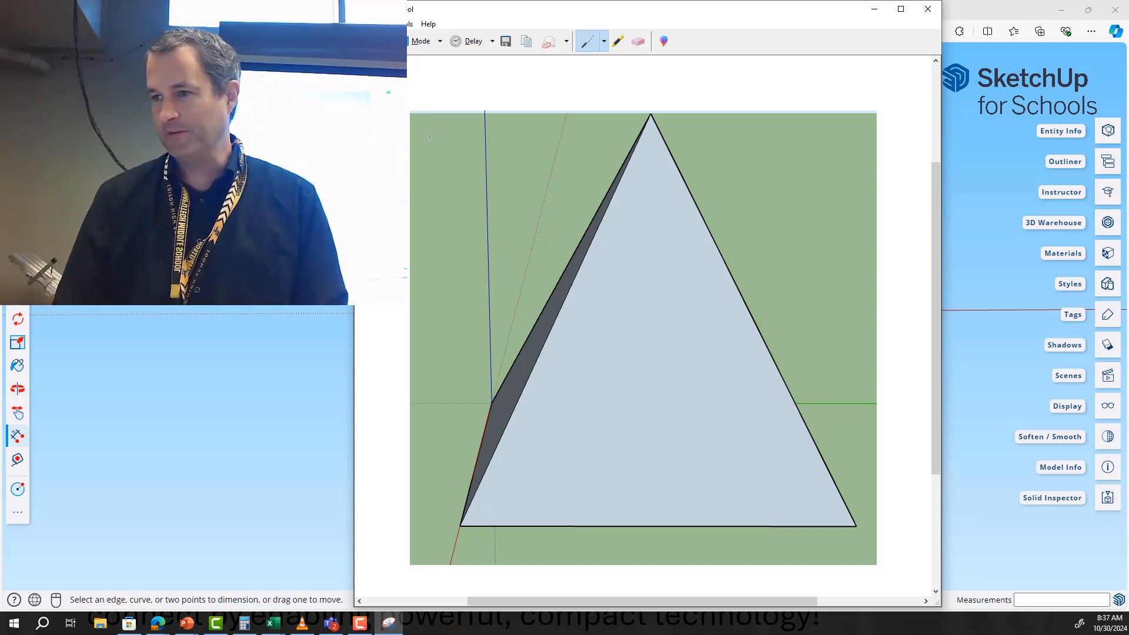
{"action": "key", "text": "ctrl+n"}
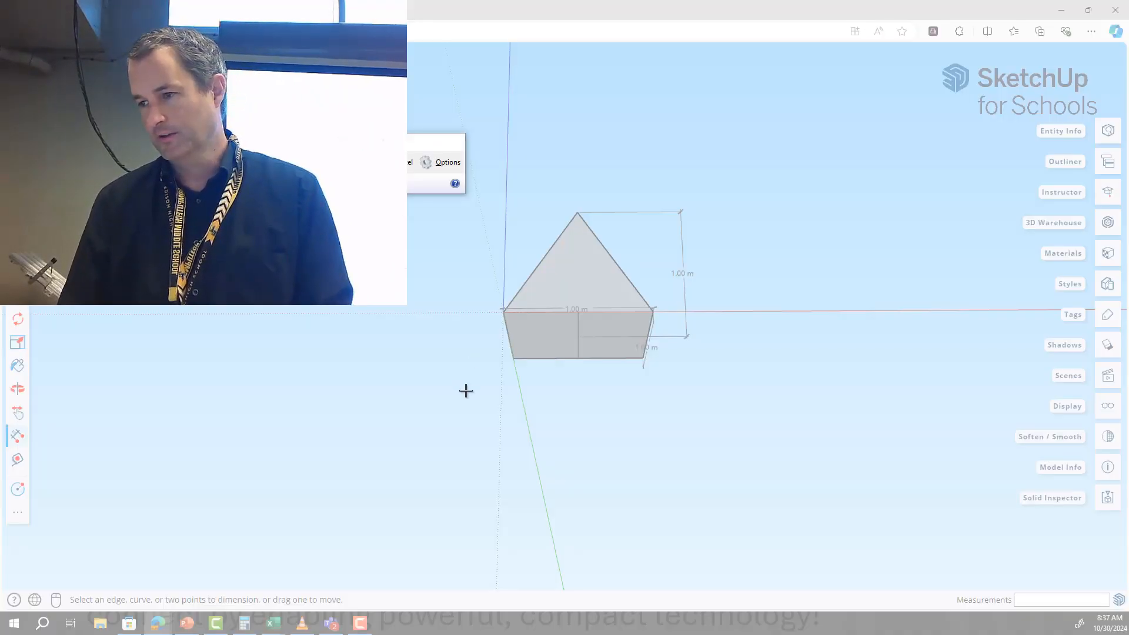
{"action": "left_click_drag", "start_coordinate": [466, 391], "coordinate": [771, 154]}
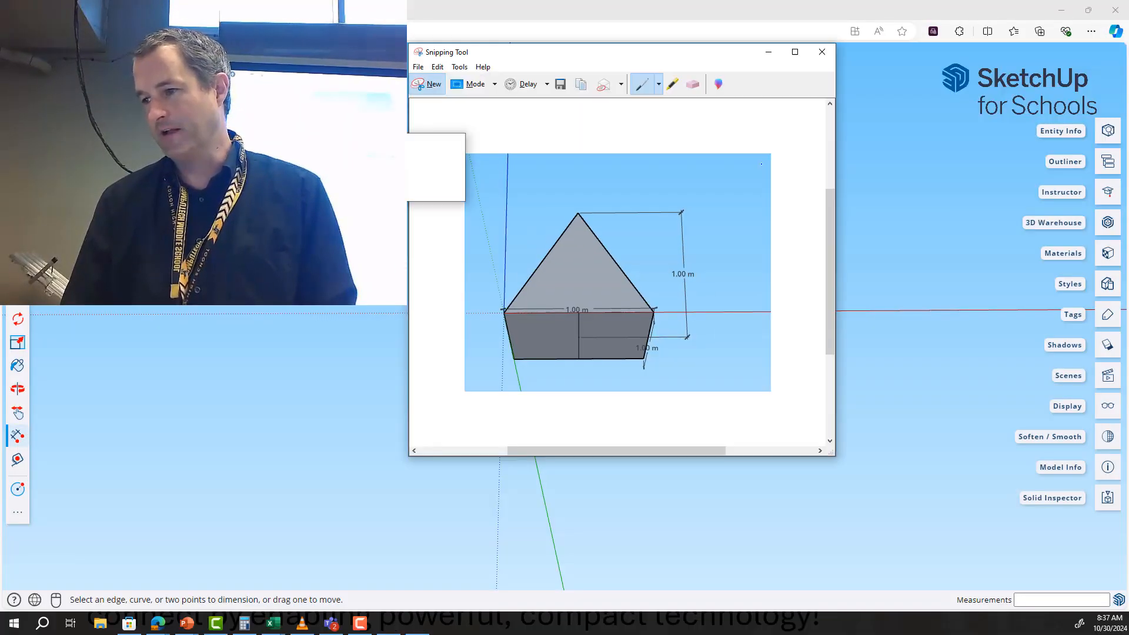
- Switch to the assignment slide in Teams, paste the snip and place it small in the pyramid column's "1 meter, labeled dimension" cell
{"action": "left_click", "coordinate": [331, 623]}
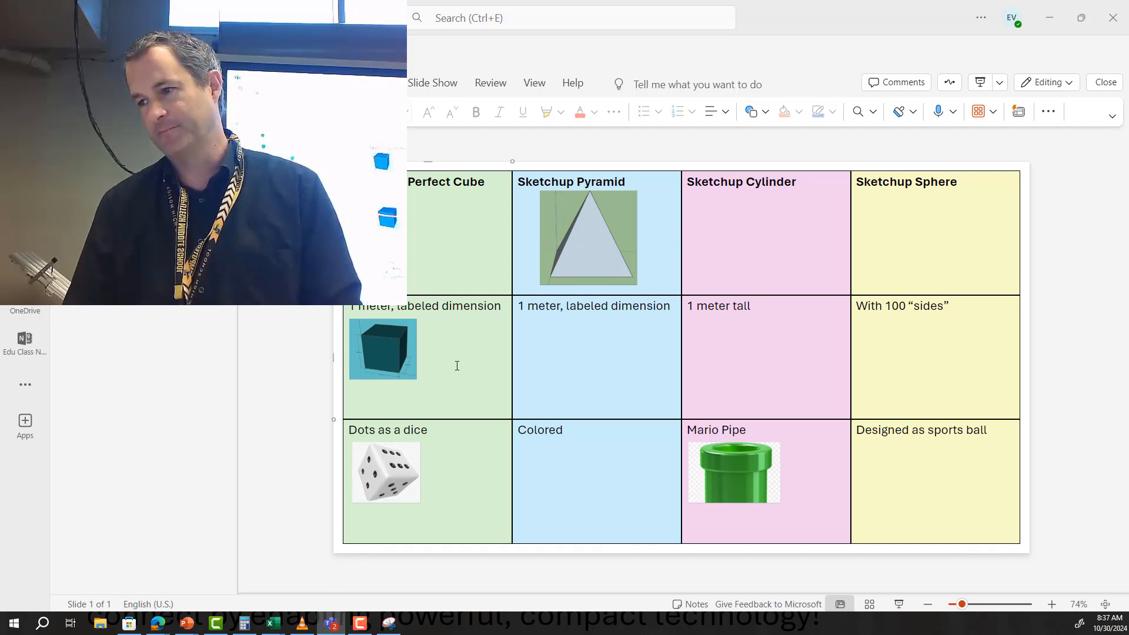
{"action": "key", "text": "ctrl+v"}
{"action": "left_click_drag", "start_coordinate": [823, 246], "coordinate": [637, 356]}
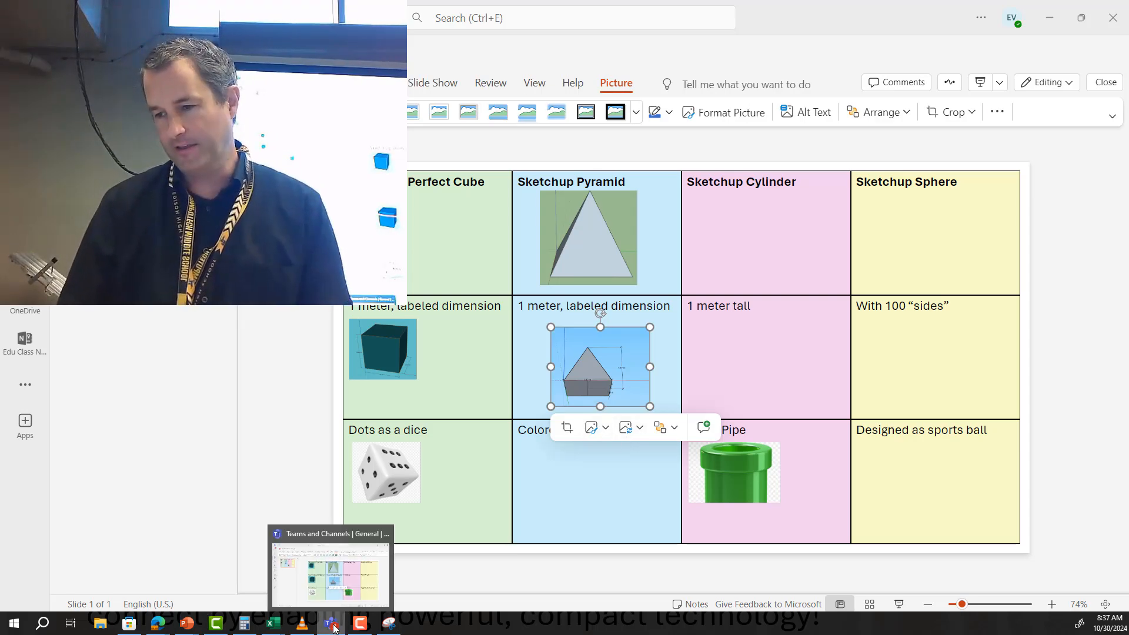
- Switch back to SketchUp and paint the pyramid's two front-facing sides with the bright blue rippled material from the Water collection
{"action": "left_click", "coordinate": [167, 627]}
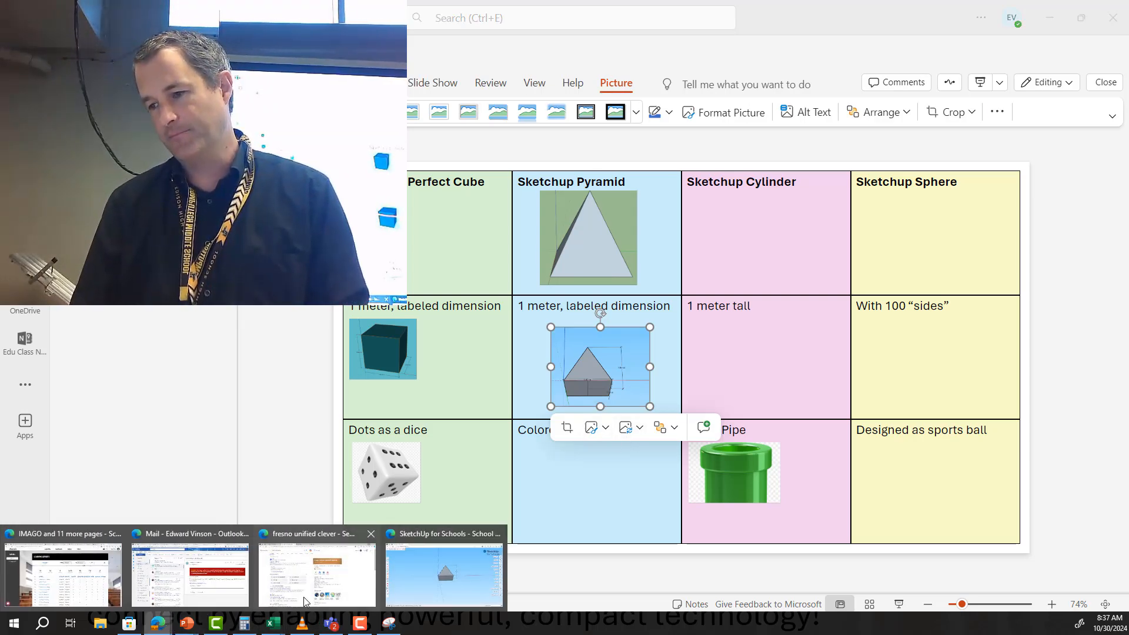
{"action": "left_click", "coordinate": [376, 564]}
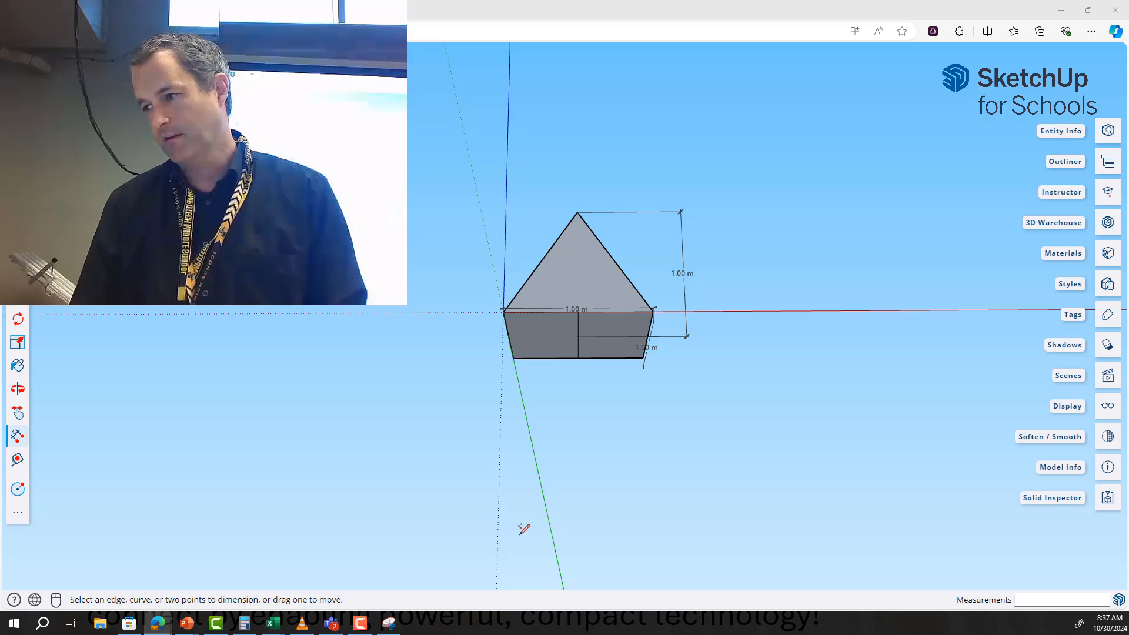
{"action": "left_click", "coordinate": [17, 387]}
{"action": "left_click_drag", "start_coordinate": [588, 305], "coordinate": [702, 400]}
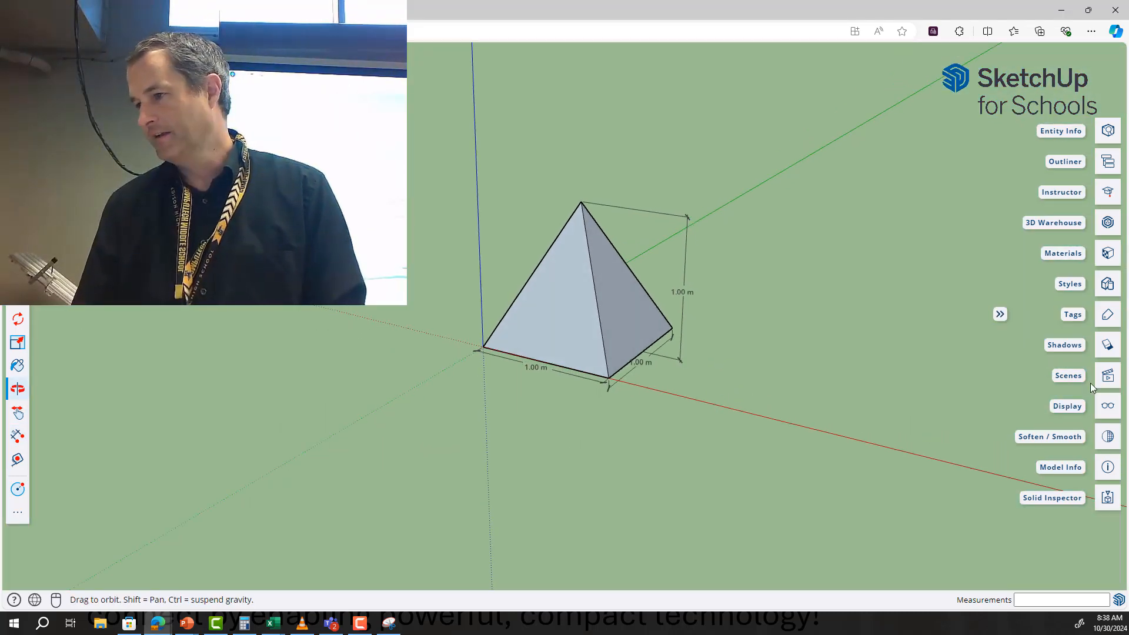
{"action": "left_click", "coordinate": [1113, 254]}
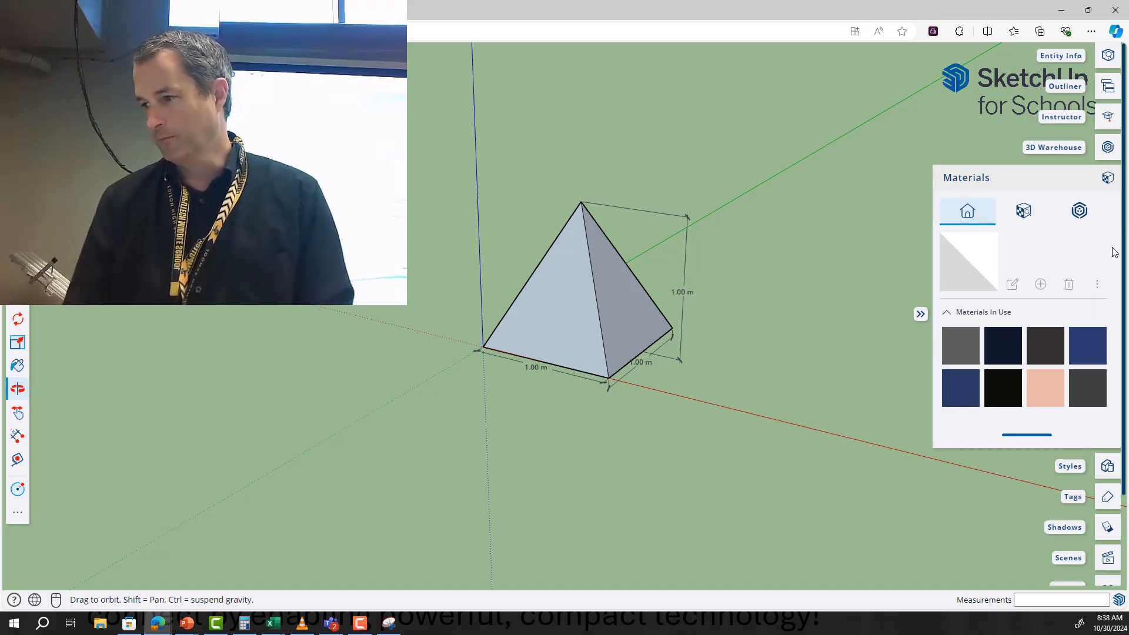
{"action": "left_click", "coordinate": [1032, 214]}
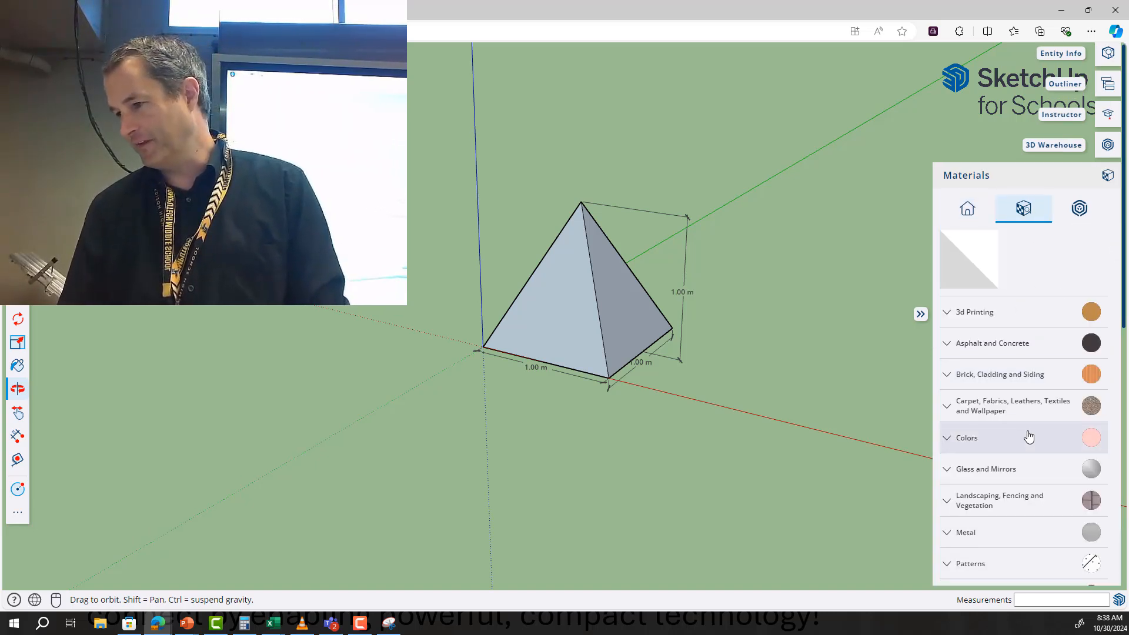
{"action": "scroll", "coordinate": [1026, 420], "scroll_direction": "down", "scroll_amount": 8}
{"action": "left_click", "coordinate": [958, 253]}
{"action": "left_click", "coordinate": [1045, 286]}
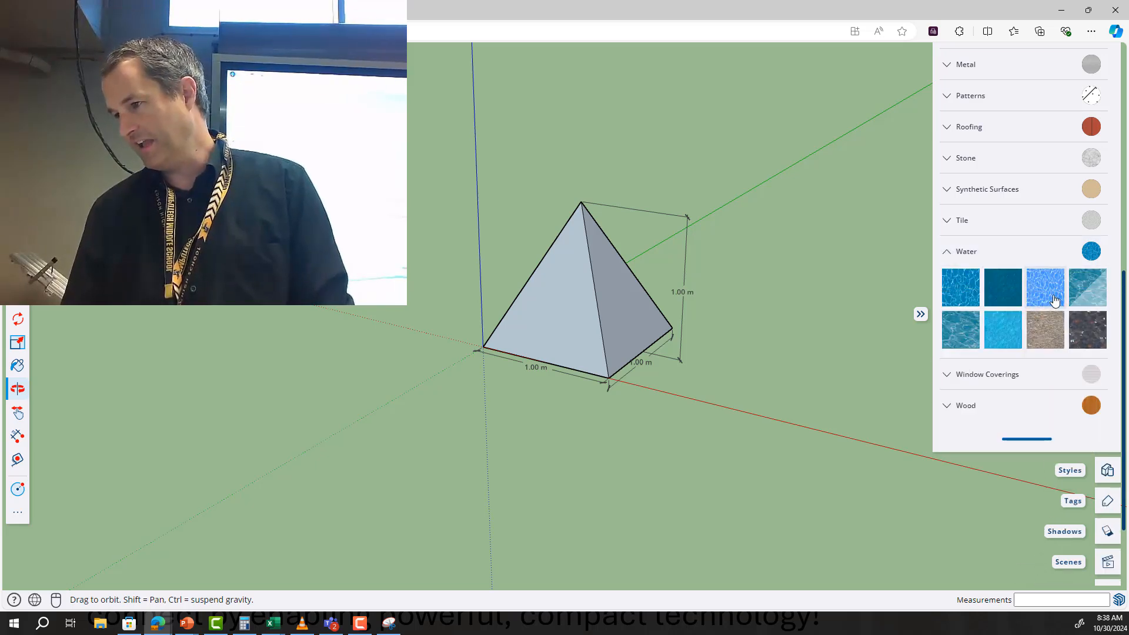
{"action": "left_click", "coordinate": [624, 294]}
{"action": "left_click", "coordinate": [582, 300]}
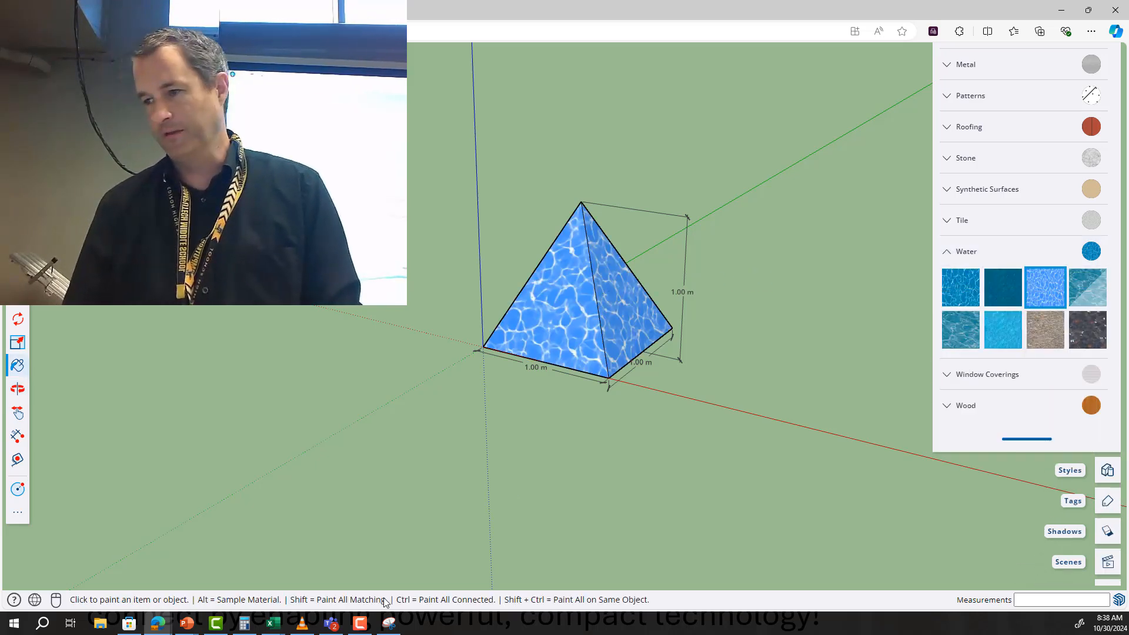